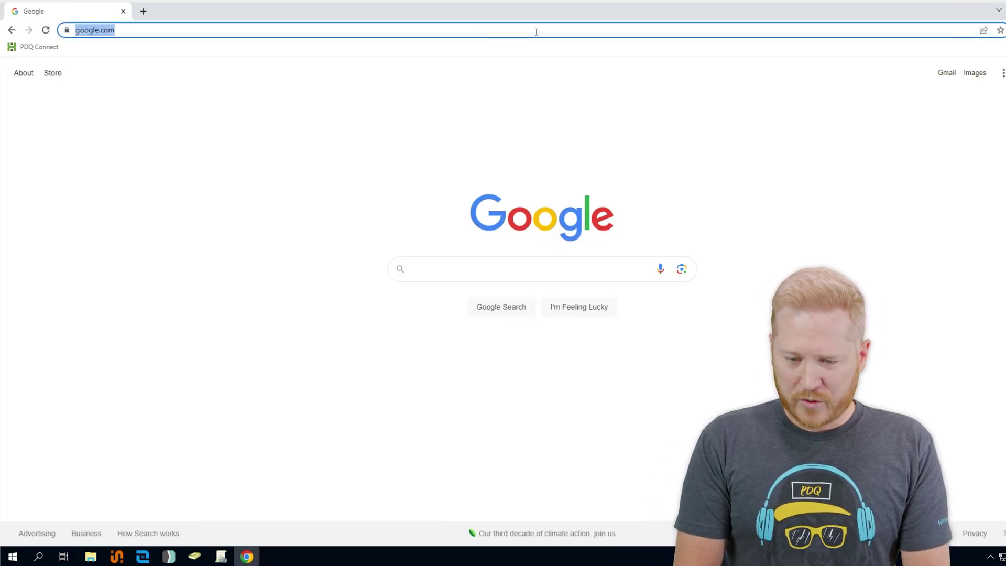
Step: Search 'powertoys install' and open Microsoft's Install PowerToys page
{"action": "type", "text": "power"}
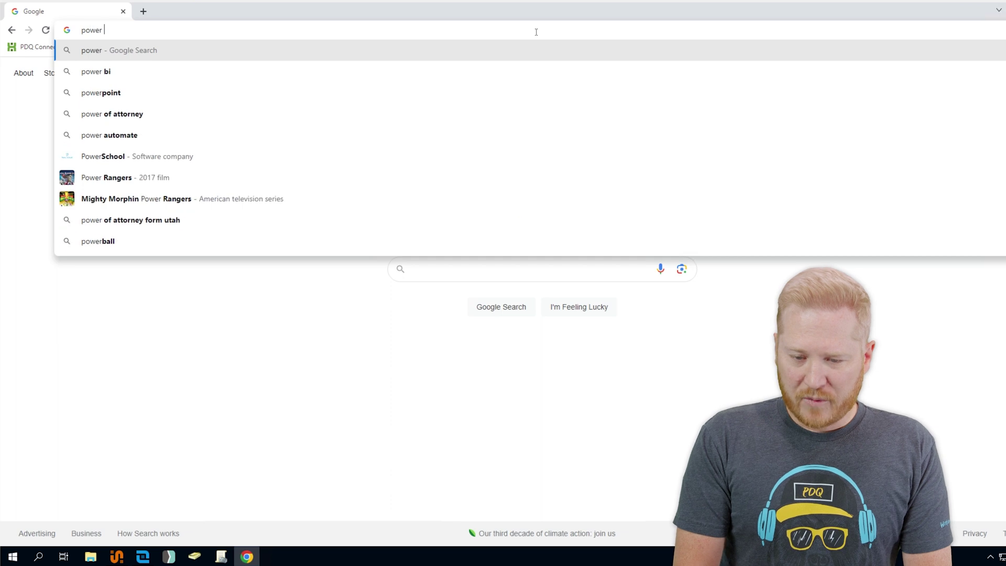
{"action": "type", "text": "toys install"}
{"action": "key", "text": "Return"}
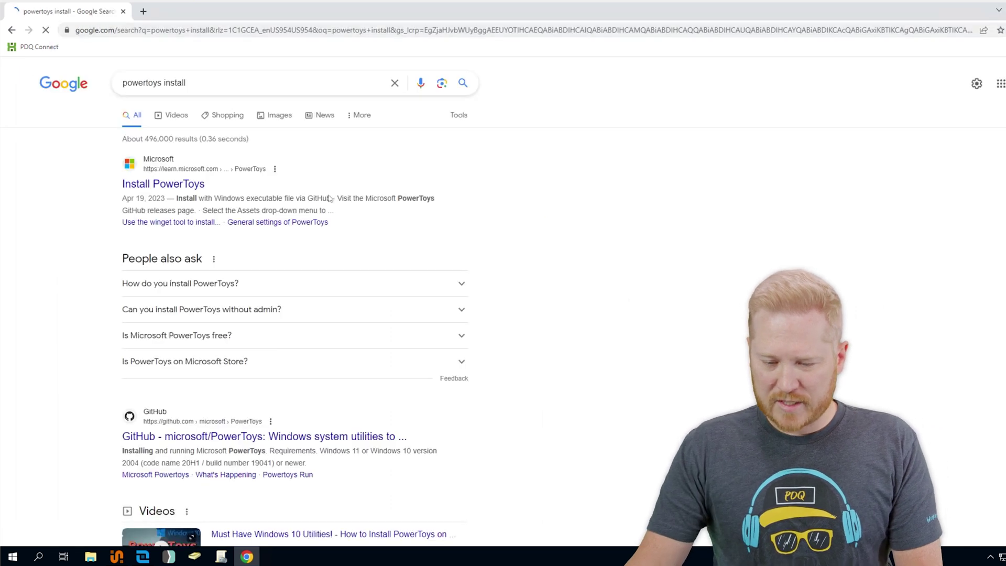
{"action": "left_click", "coordinate": [187, 183]}
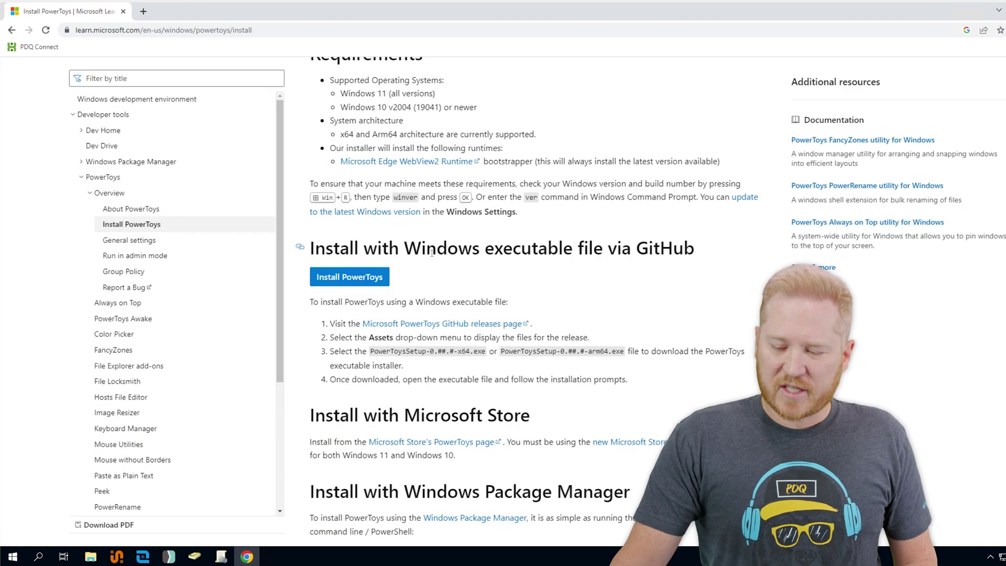
Step: Download PowerToysSetup-0.71.0-x64.exe from the GitHub release page and show it in its folder
{"action": "left_click", "coordinate": [362, 281]}
{"action": "left_click", "coordinate": [392, 398]}
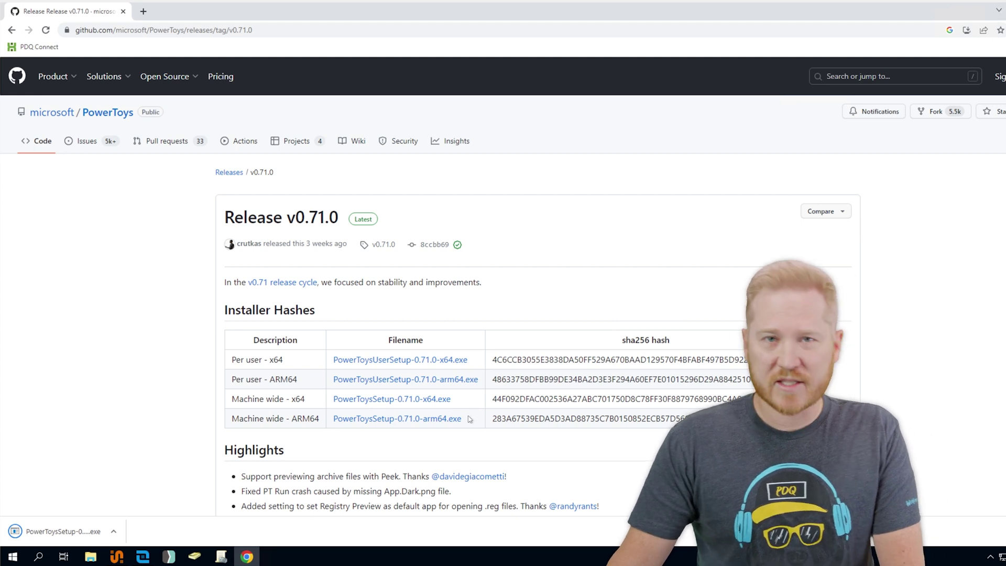
{"action": "left_click", "coordinate": [118, 539]}
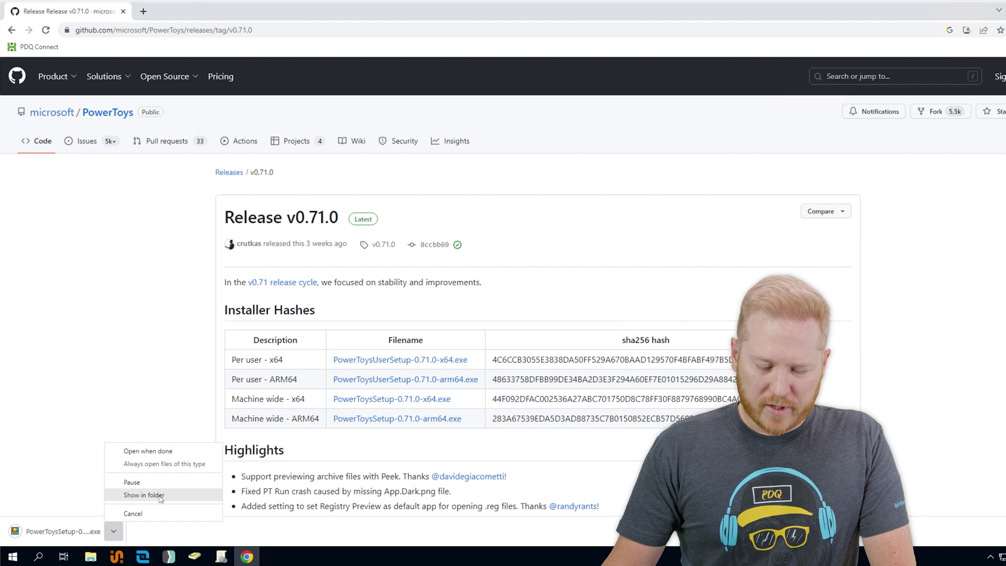
{"action": "left_click", "coordinate": [162, 495]}
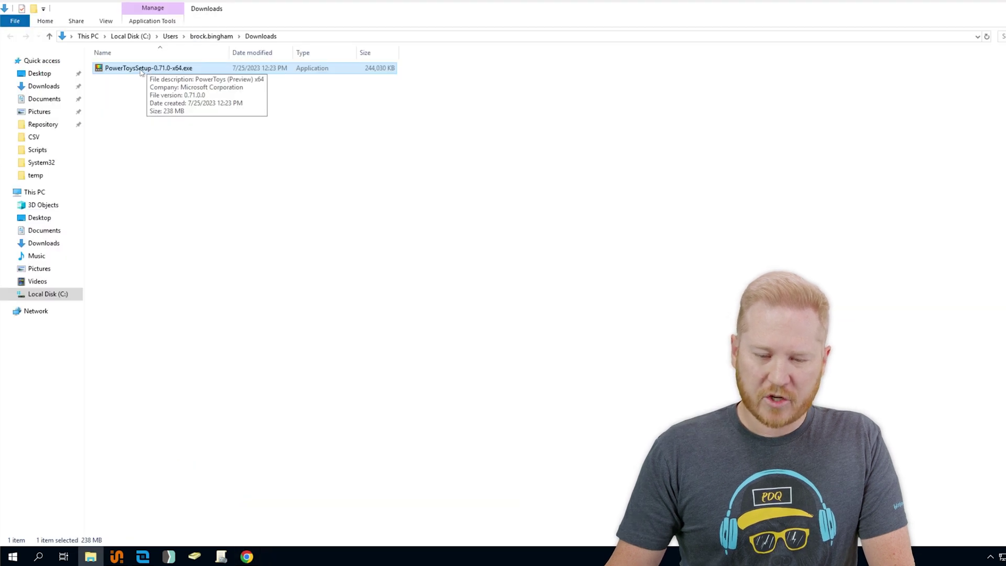
Step: Copy the PowerToys installer and go to the PDQ Deploy Repository folder
{"action": "right_click", "coordinate": [141, 70]}
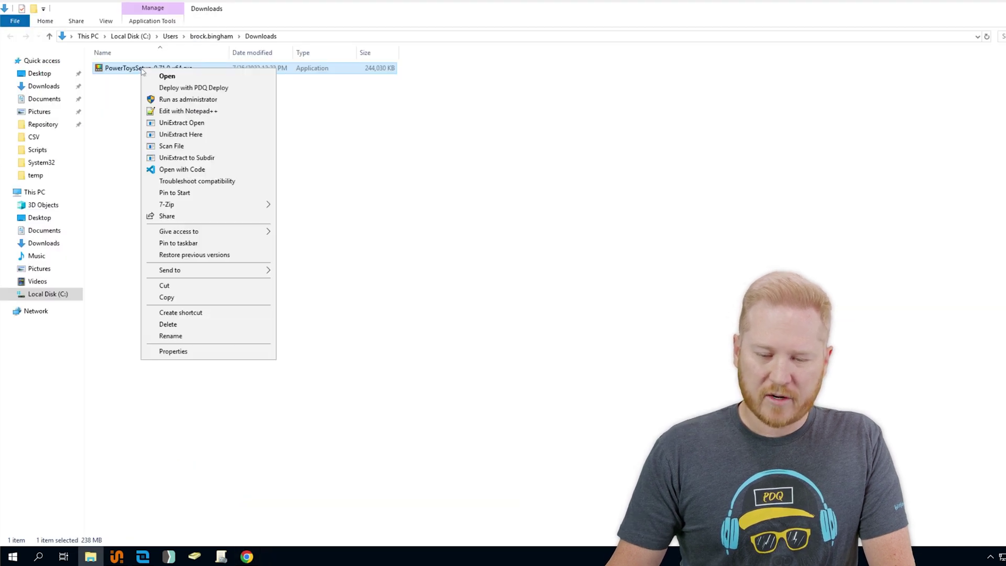
{"action": "left_click", "coordinate": [214, 298]}
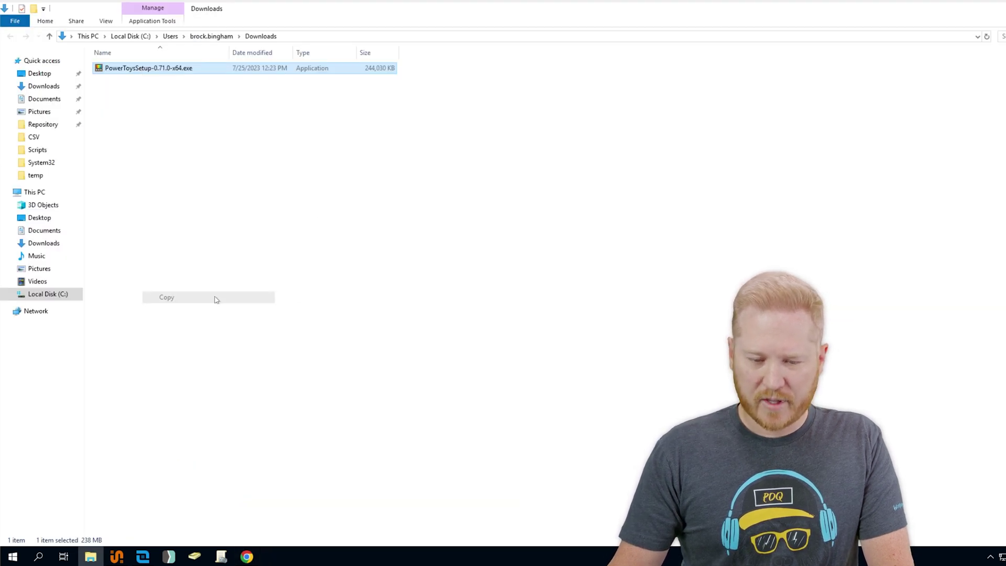
{"action": "left_click", "coordinate": [48, 125]}
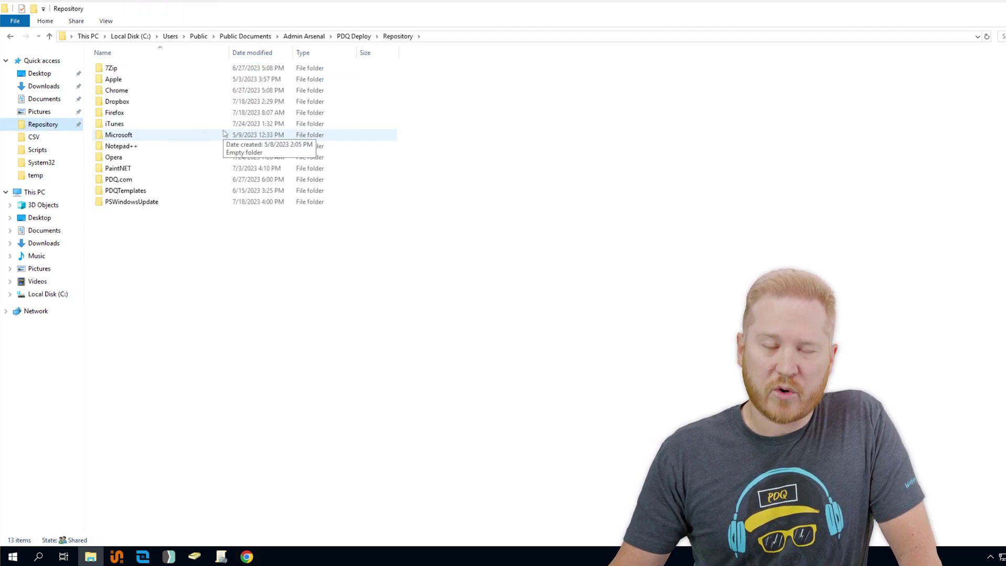
{"action": "left_click", "coordinate": [447, 36]}
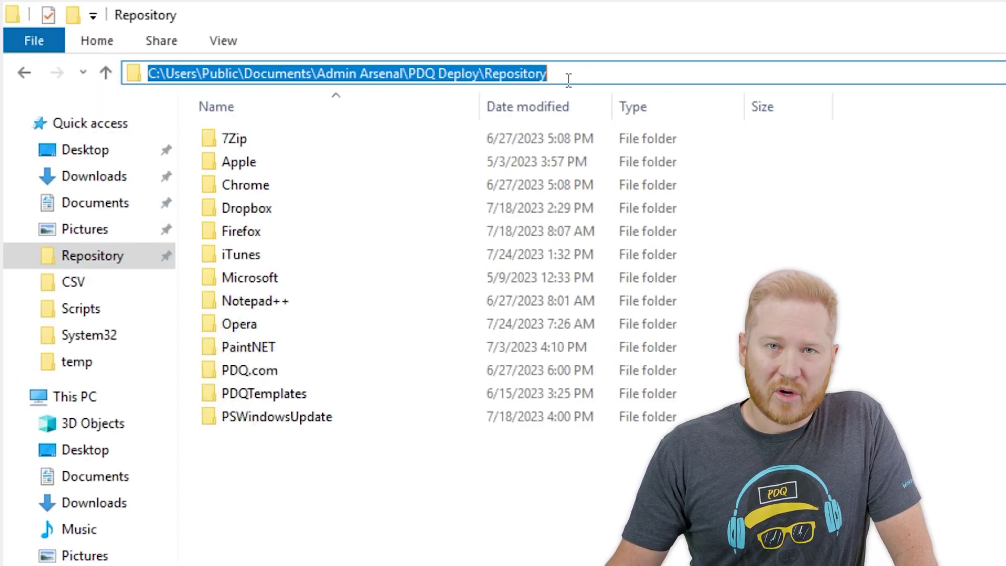
Step: Create a 'Microsoft PowerToys' folder in the Repository and paste the installer into it
{"action": "right_click", "coordinate": [331, 534]}
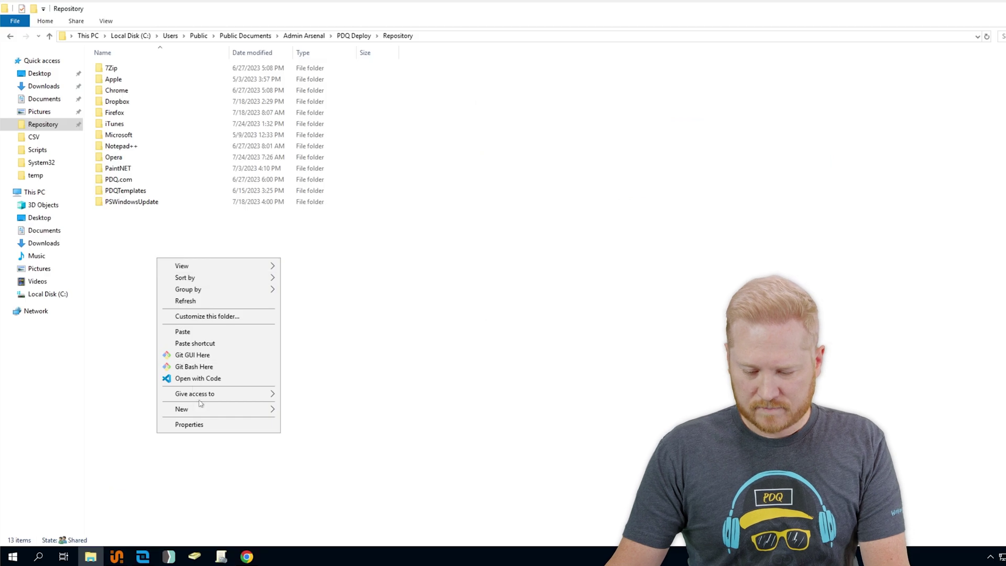
{"action": "mouse_move", "coordinate": [207, 410]}
{"action": "left_click", "coordinate": [299, 409]}
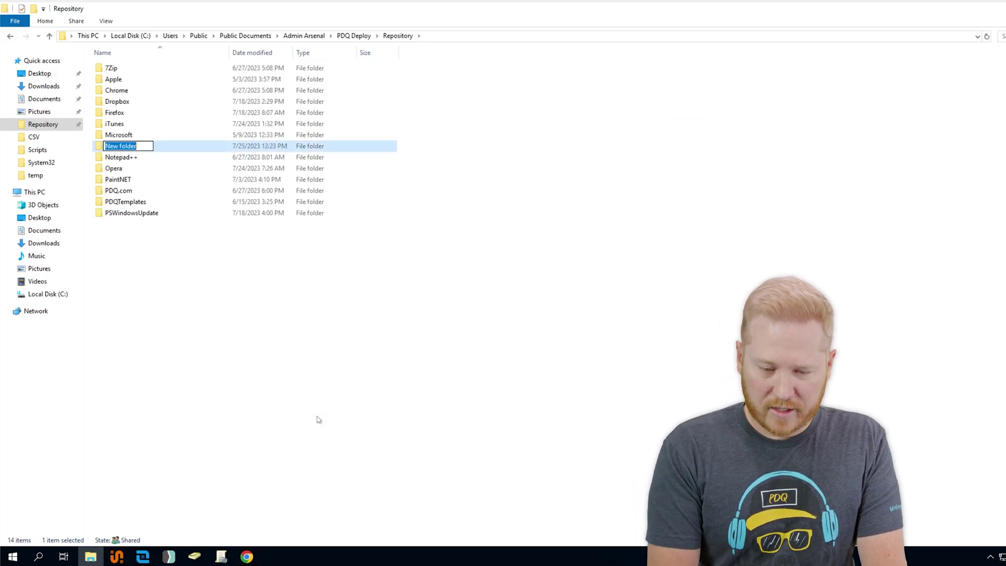
{"action": "type", "text": "Microsoft PowerToys"}
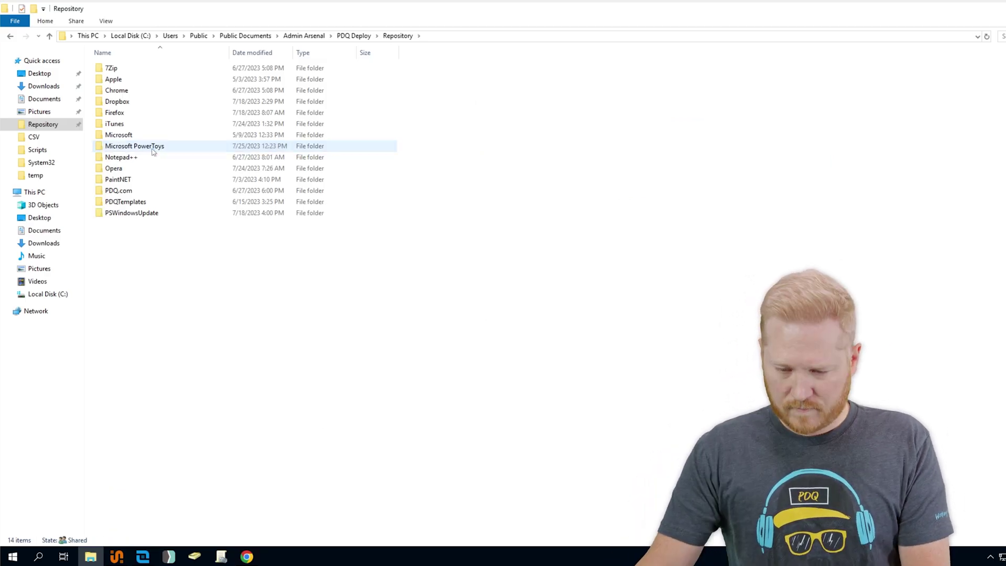
{"action": "key", "text": "Return"}
{"action": "key", "text": "Return"}
{"action": "right_click", "coordinate": [188, 243]}
{"action": "left_click", "coordinate": [238, 315]}
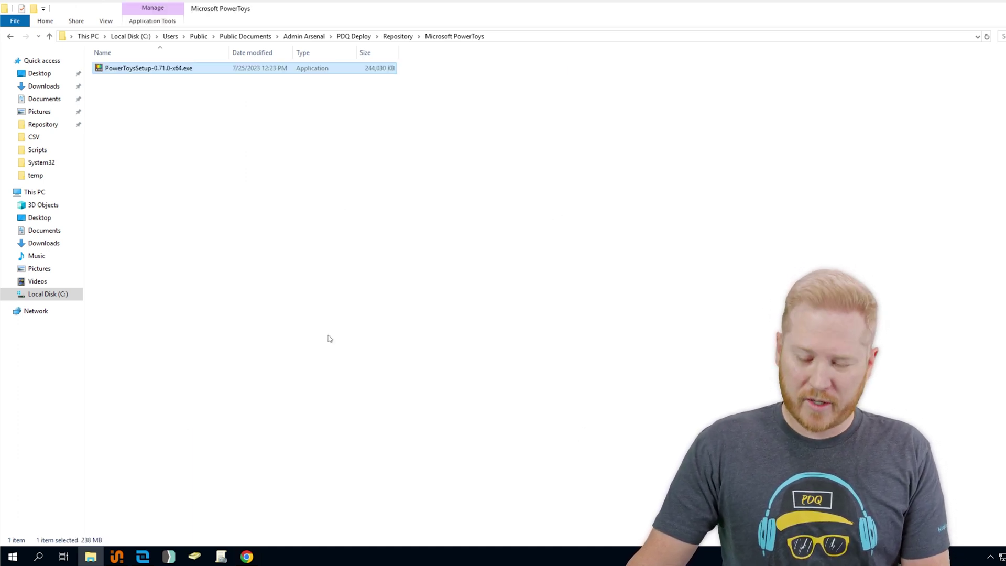
{"action": "left_click", "coordinate": [116, 556]}
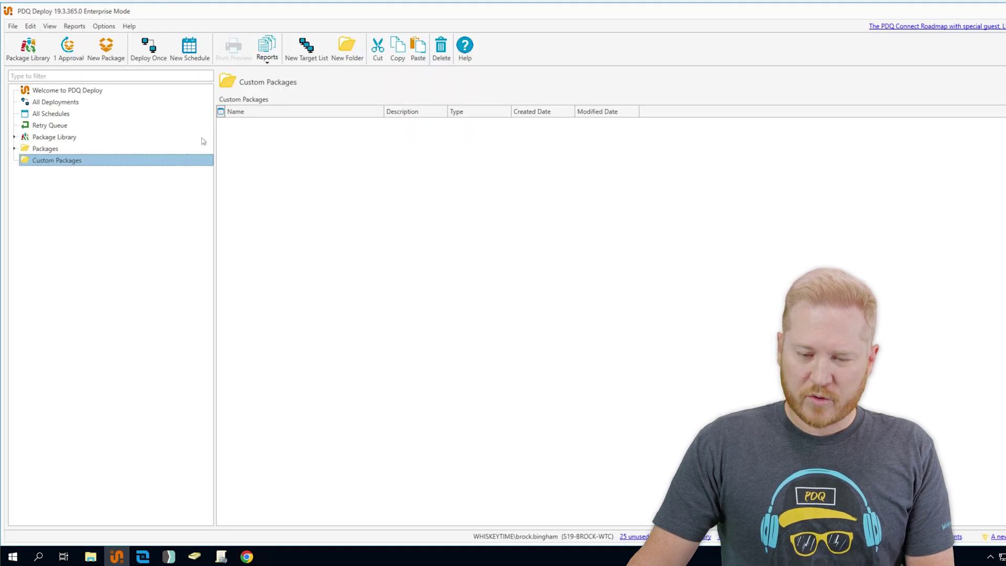
Step: Create a new package named Microsoft PowerToys
{"action": "left_click", "coordinate": [109, 44]}
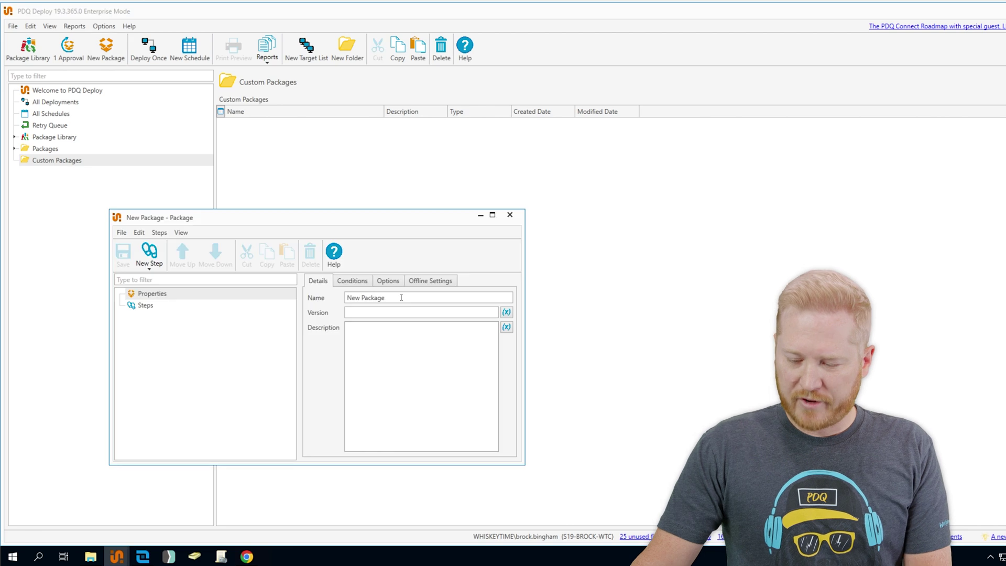
{"action": "triple_click", "coordinate": [401, 297]}
{"action": "key", "text": "ctrl+v"}
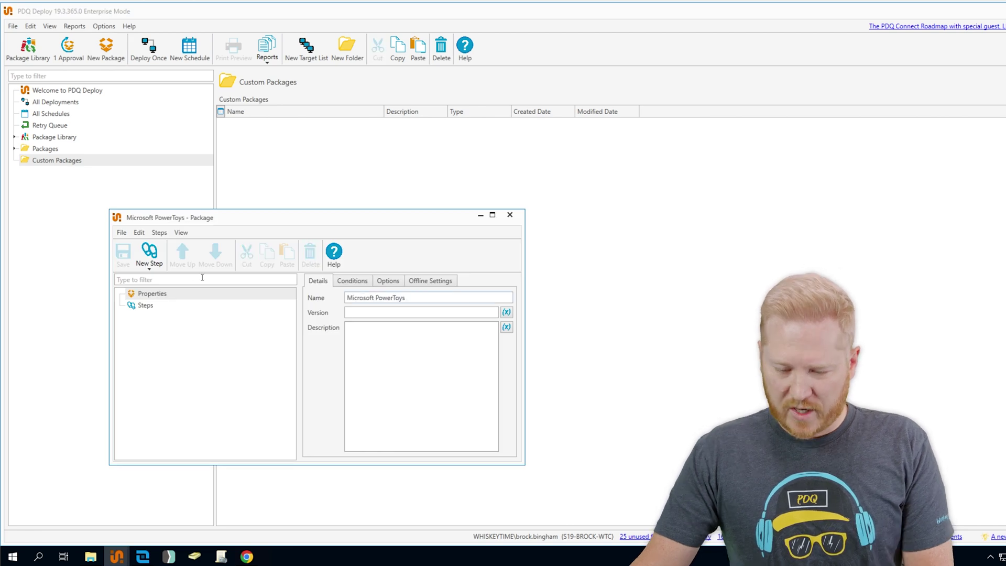
Step: Add an Install step using Repository\Microsoft PowerToys\PowerToysSetup-0.71.0-x64.exe as its install file
{"action": "left_click", "coordinate": [150, 254]}
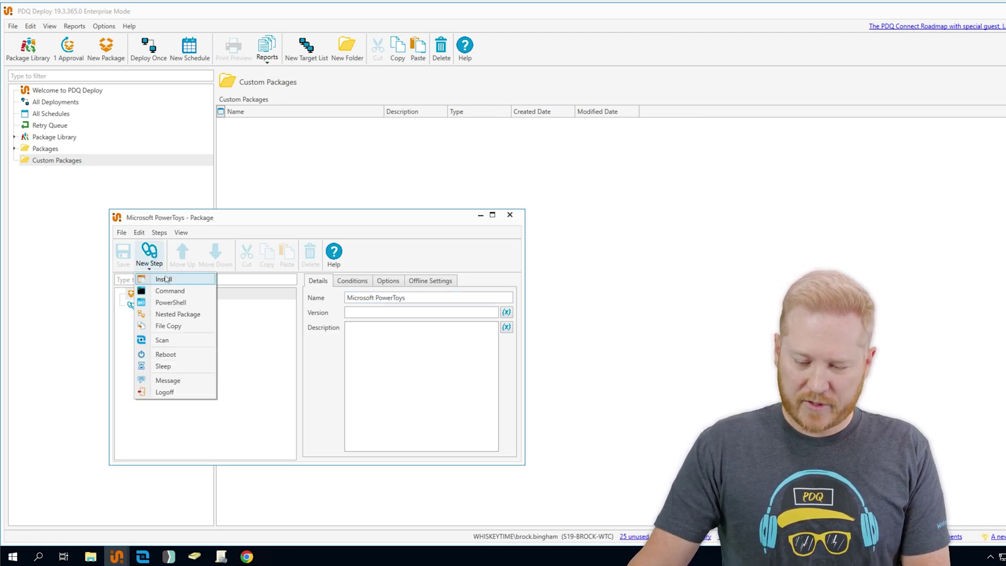
{"action": "left_click", "coordinate": [167, 278]}
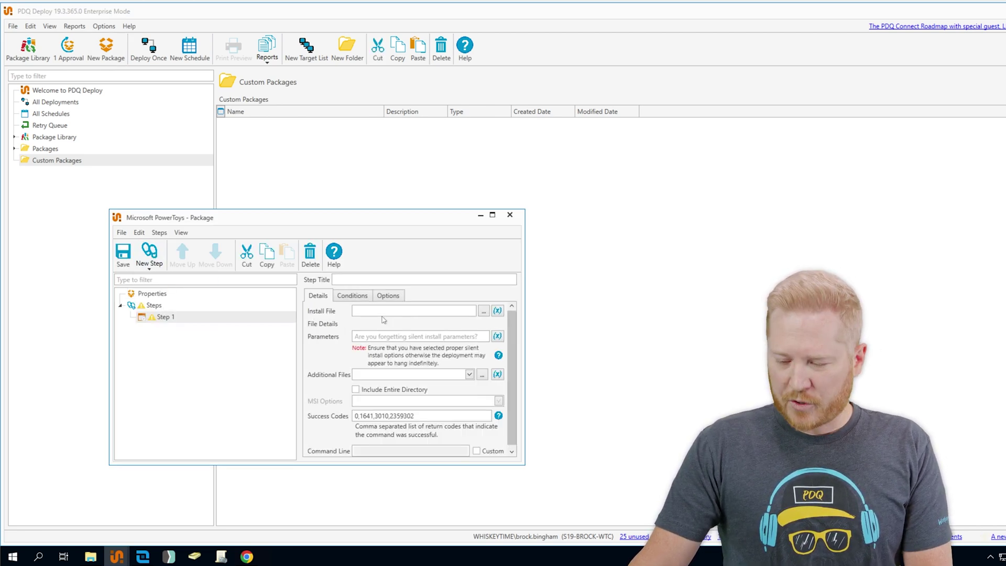
{"action": "left_click", "coordinate": [483, 312]}
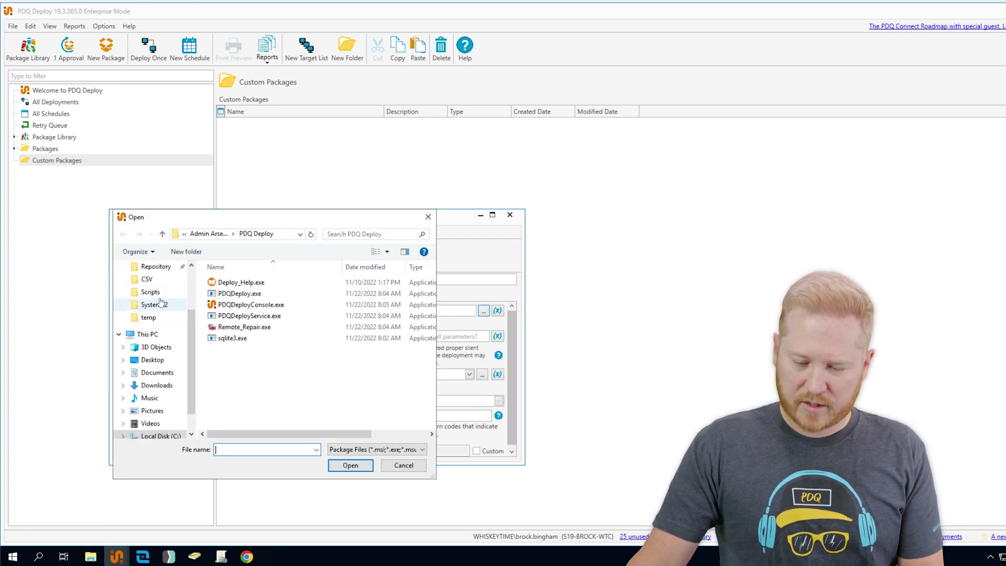
{"action": "scroll", "coordinate": [157, 303], "scroll_direction": "up", "scroll_amount": 1}
{"action": "left_click", "coordinate": [156, 304]}
{"action": "double_click", "coordinate": [271, 360]}
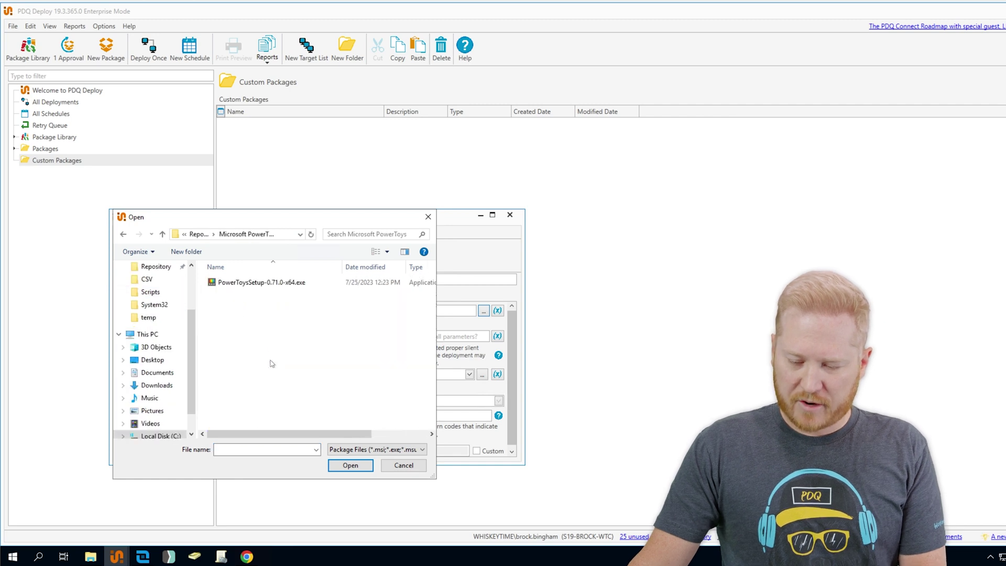
{"action": "left_click", "coordinate": [266, 286]}
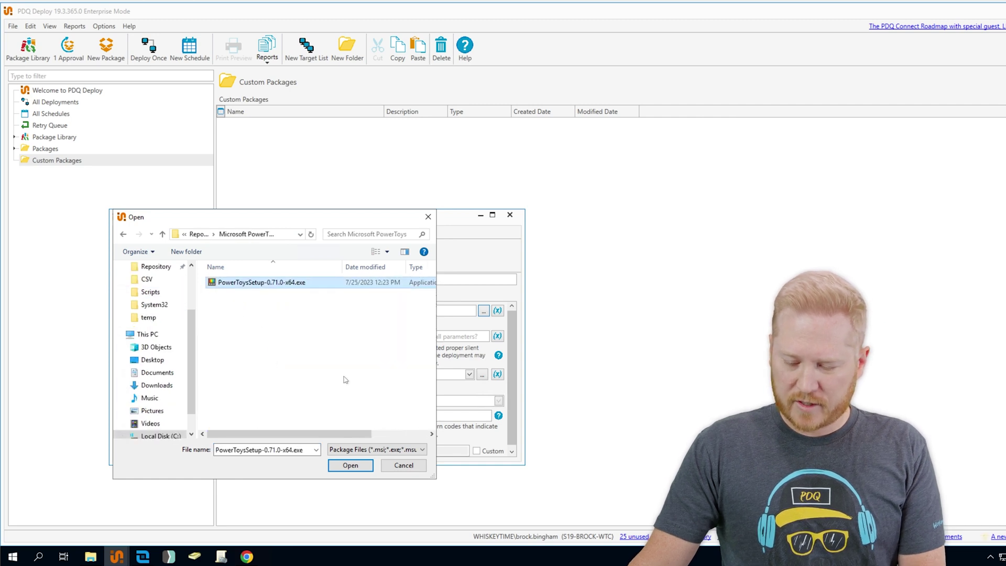
{"action": "left_click", "coordinate": [350, 465]}
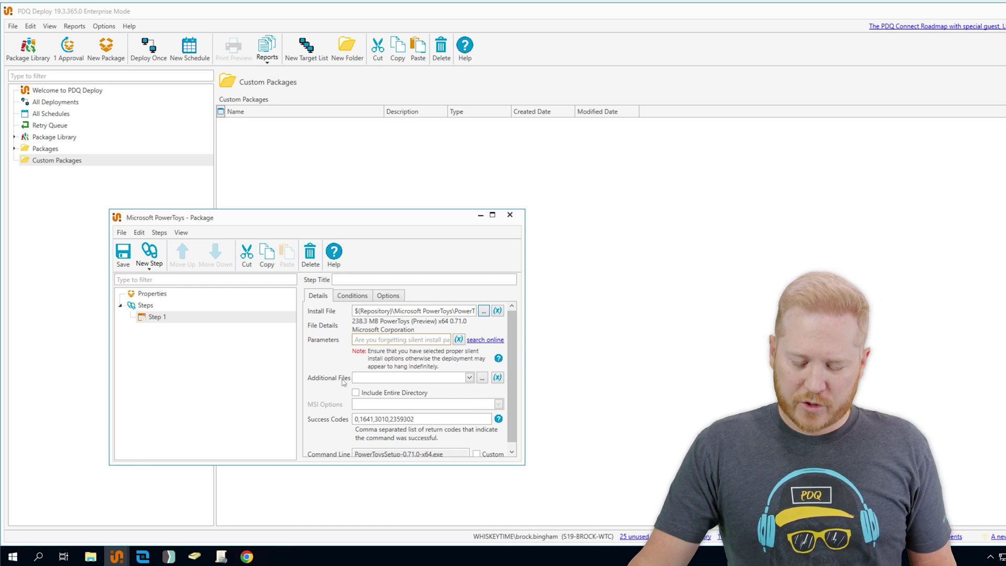
Step: Bring up the Microsoft PowerToys folder and open the Run dialog from Windows search
{"action": "left_click", "coordinate": [91, 557]}
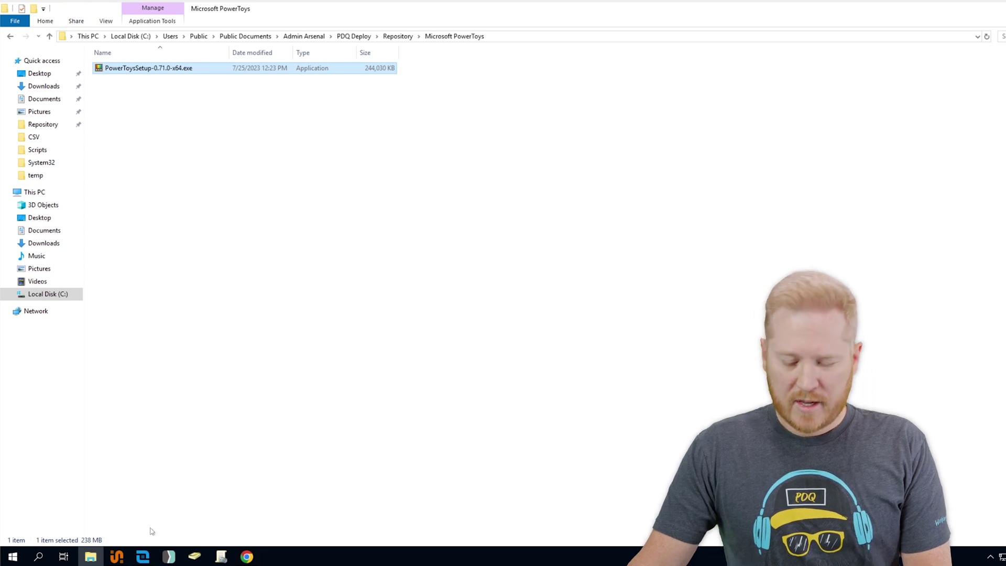
{"action": "left_click", "coordinate": [38, 556]}
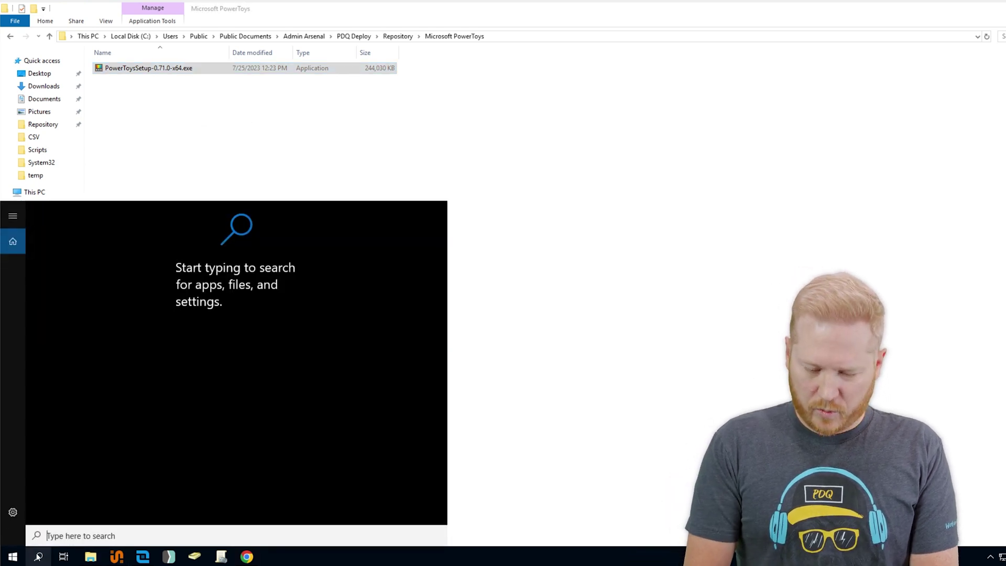
{"action": "type", "text": "run"}
{"action": "key", "text": "Return"}
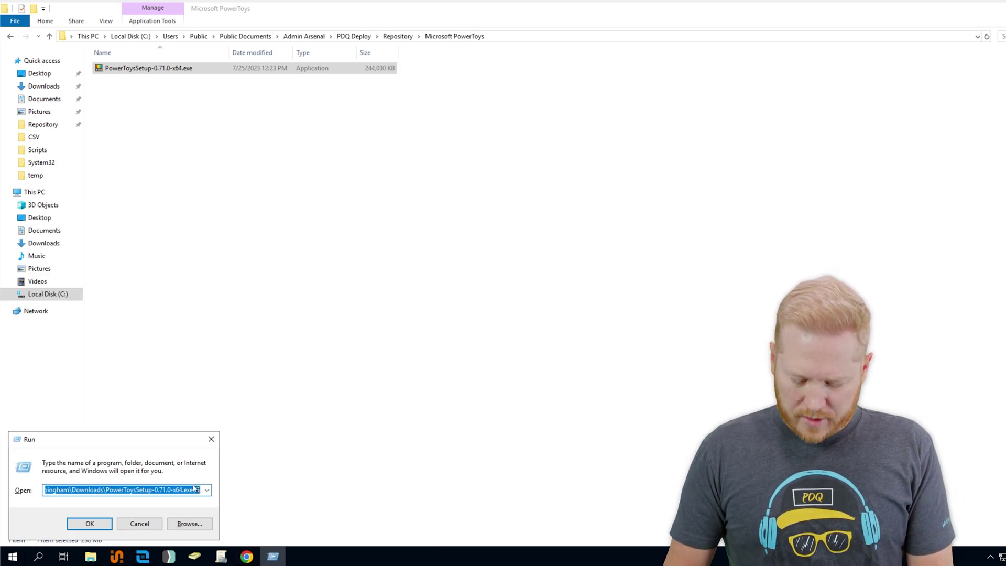
Step: Run the repository PowerToys installer with the /q switch appended to its path
{"action": "key", "text": "BackSpace"}
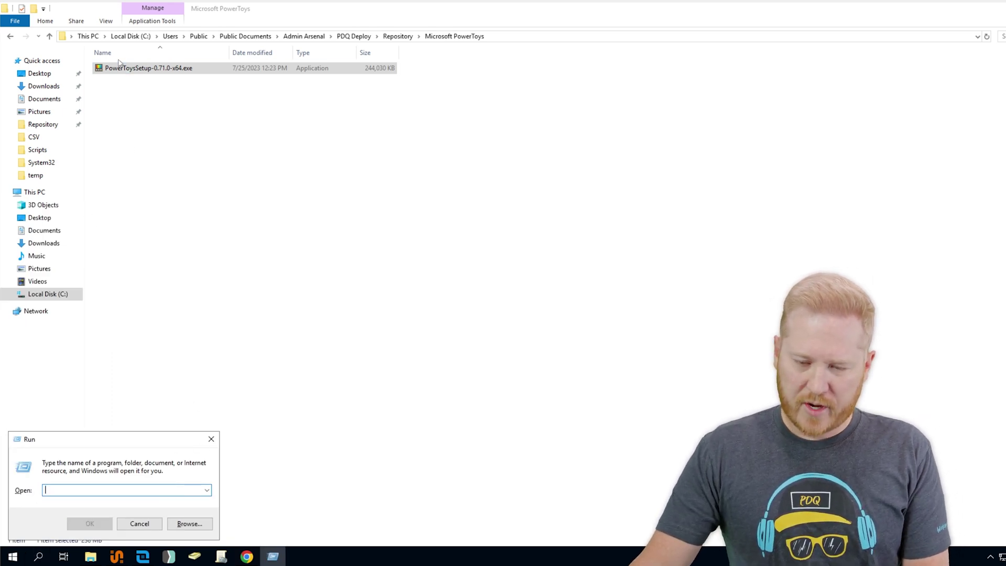
{"action": "left_click_drag", "start_coordinate": [132, 70], "coordinate": [123, 492]}
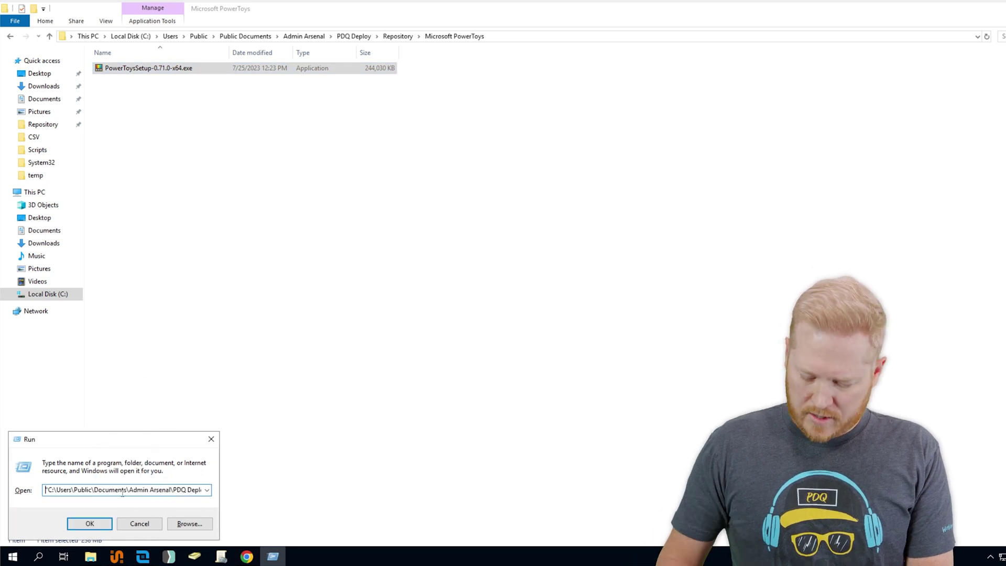
{"action": "key", "text": "End"}
{"action": "type", "text": "/"}
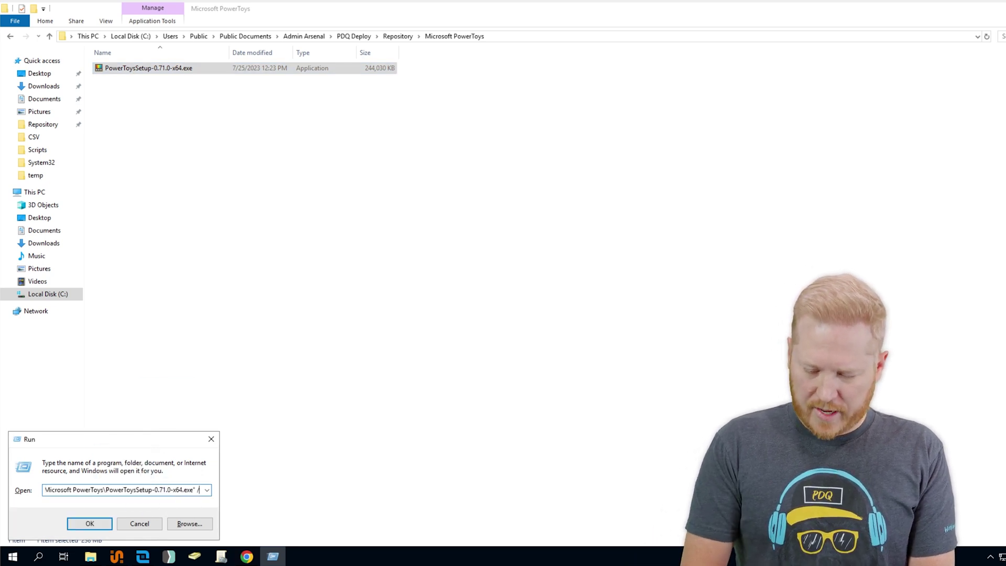
{"action": "type", "text": "q"}
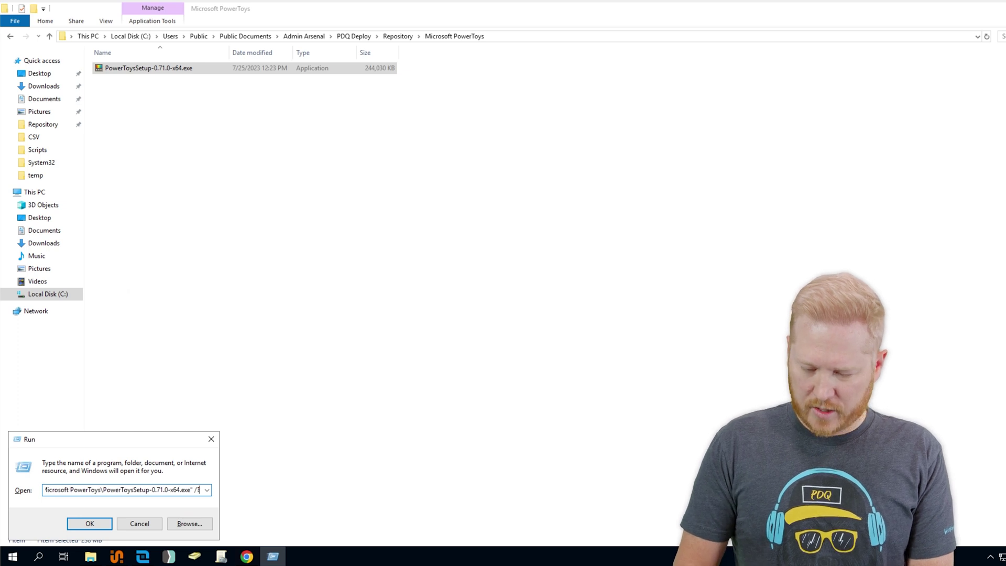
{"action": "key", "text": "Return"}
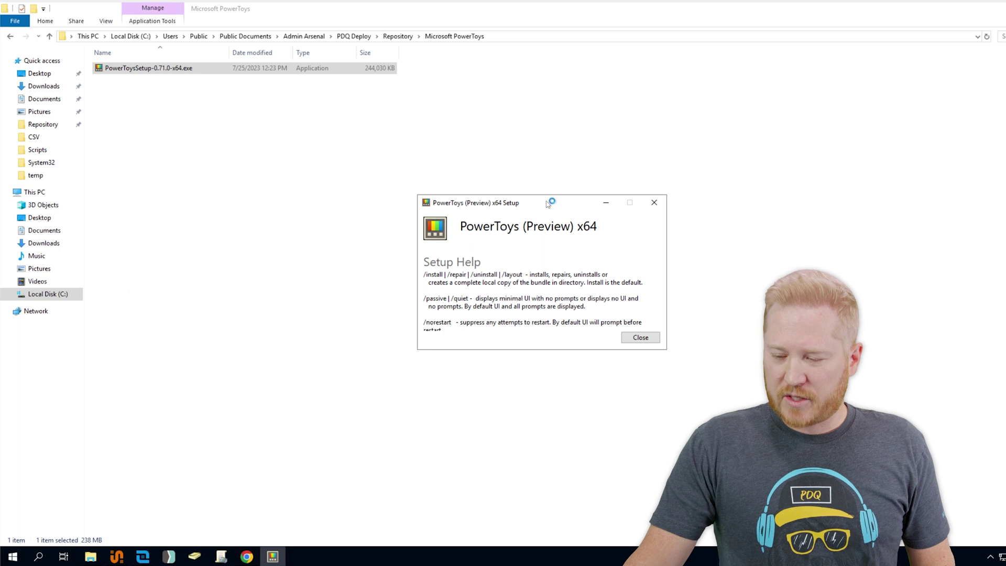
Step: Move the PowerToys Setup Help window slightly left to view its switches
{"action": "left_click_drag", "start_coordinate": [551, 202], "coordinate": [528, 199]}
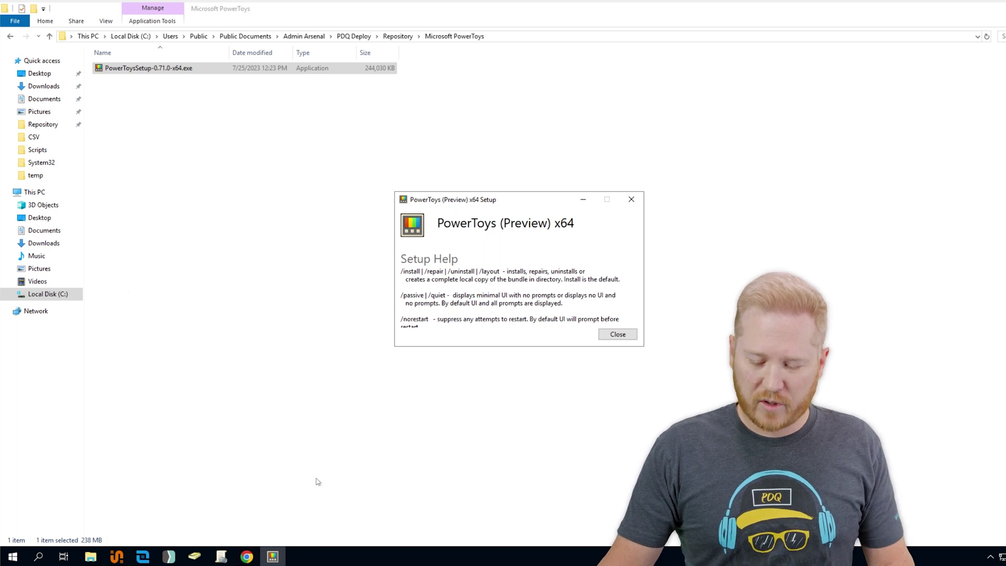
Step: Set the install step's parameters to /install /quiet /norestart, check the command line, and save
{"action": "mouse_move", "coordinate": [117, 559]}
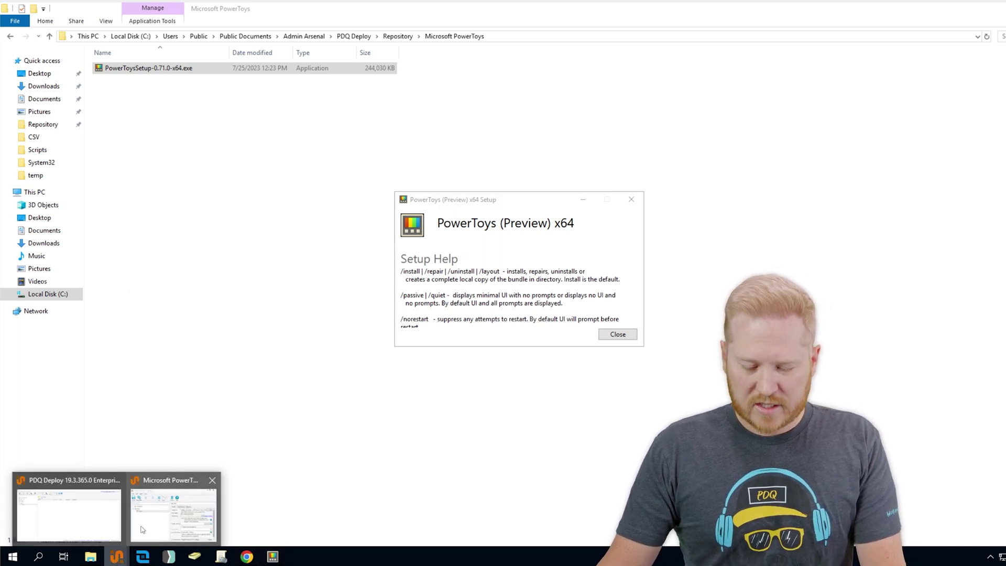
{"action": "left_click", "coordinate": [142, 529]}
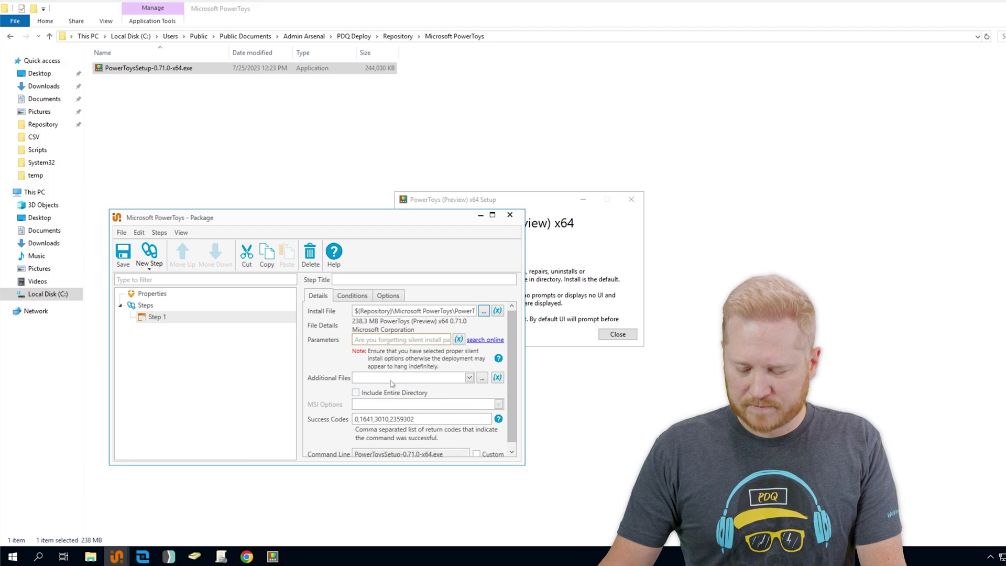
{"action": "left_click", "coordinate": [400, 339]}
{"action": "type", "text": "/install /"}
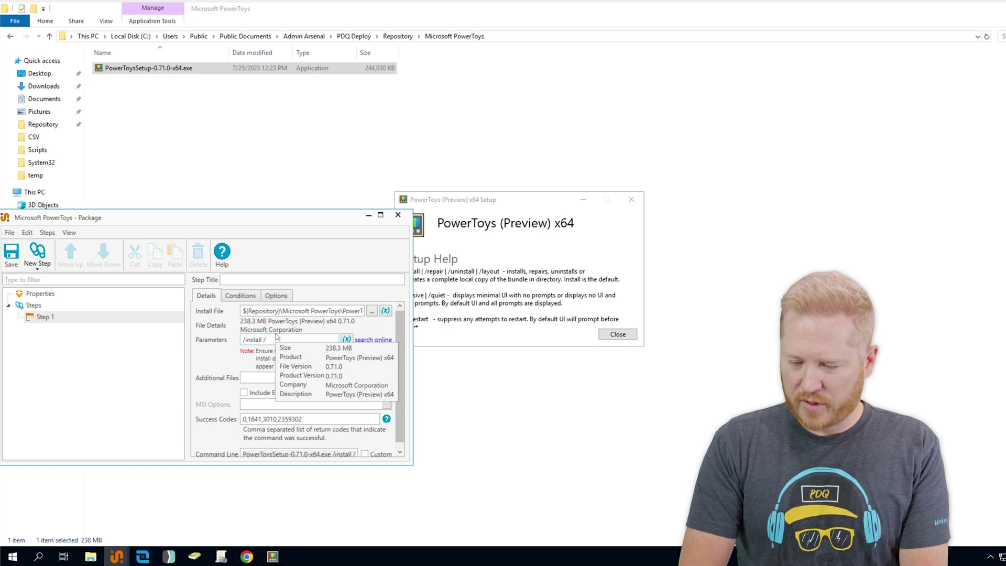
{"action": "type", "text": "quiet /norestart"}
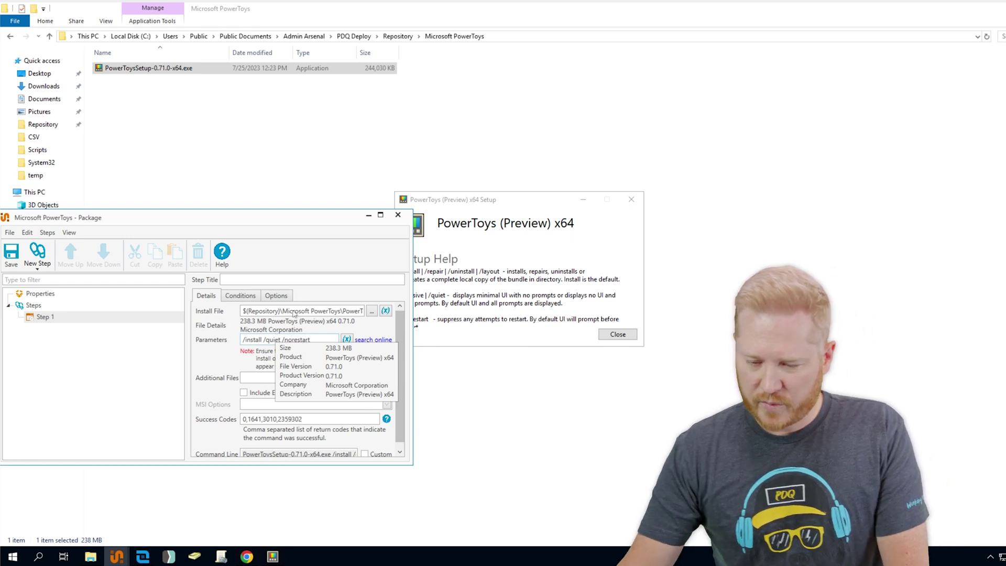
{"action": "left_click_drag", "start_coordinate": [283, 216], "coordinate": [322, 191]}
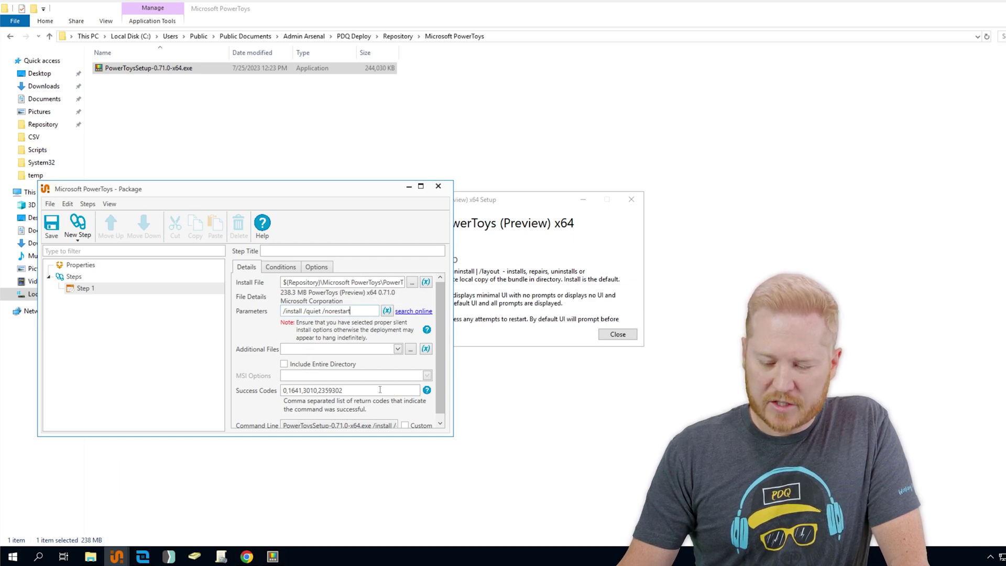
{"action": "scroll", "coordinate": [389, 397], "scroll_direction": "down", "scroll_amount": 1}
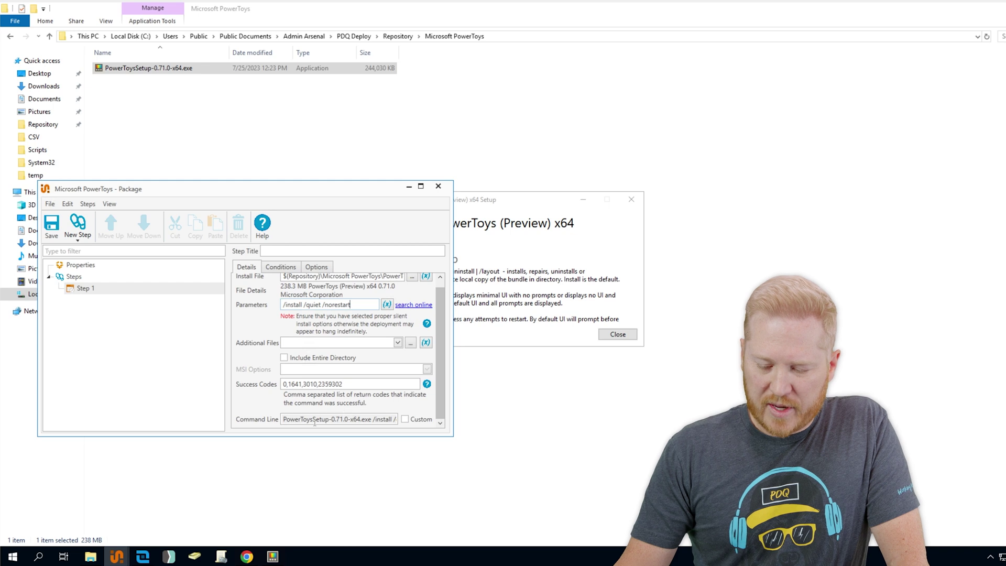
{"action": "left_click_drag", "start_coordinate": [314, 422], "coordinate": [408, 423]}
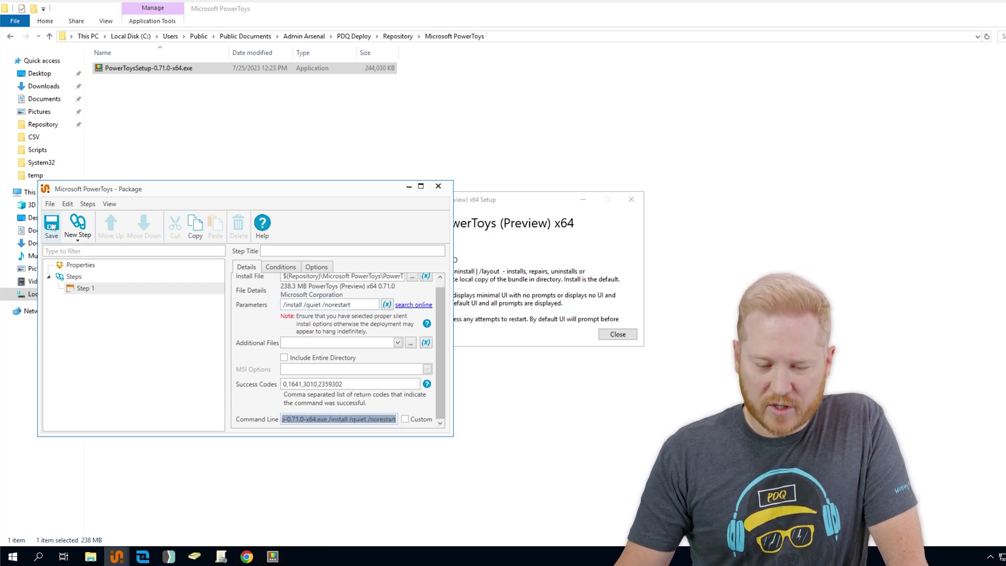
{"action": "left_click", "coordinate": [51, 227]}
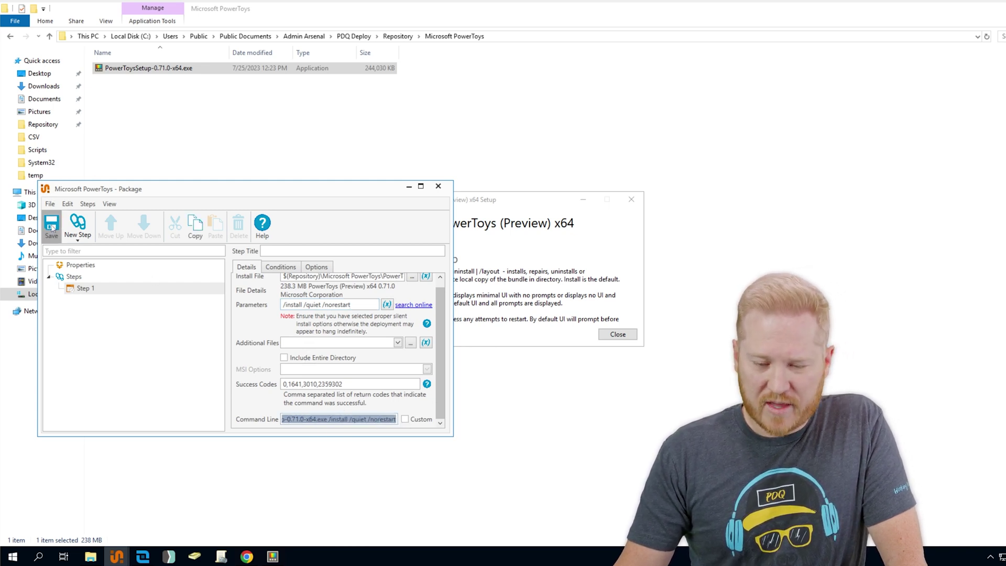
{"action": "left_click", "coordinate": [439, 187]}
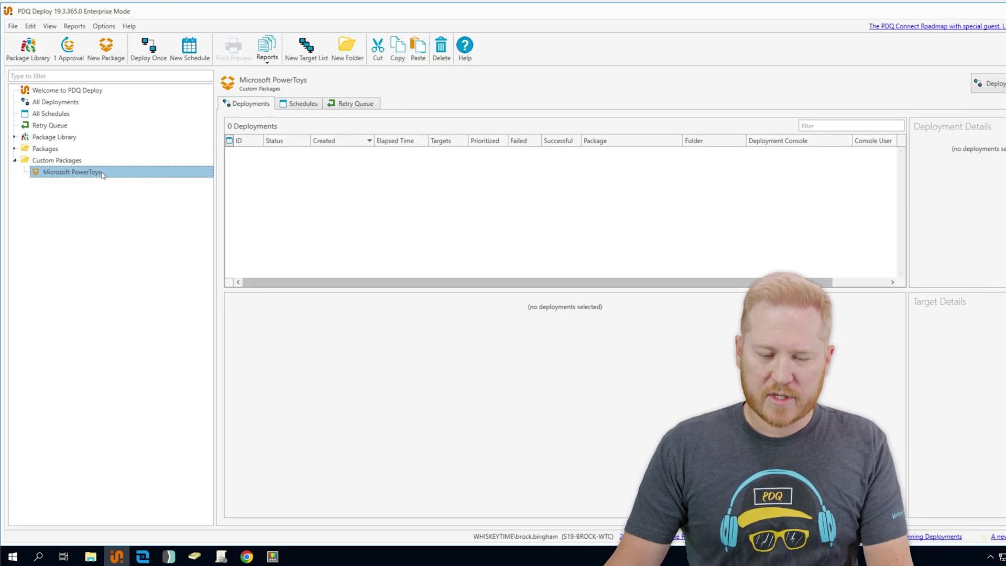
Step: Deploy the Microsoft PowerToys package once to the computer aang
{"action": "right_click", "coordinate": [85, 174]}
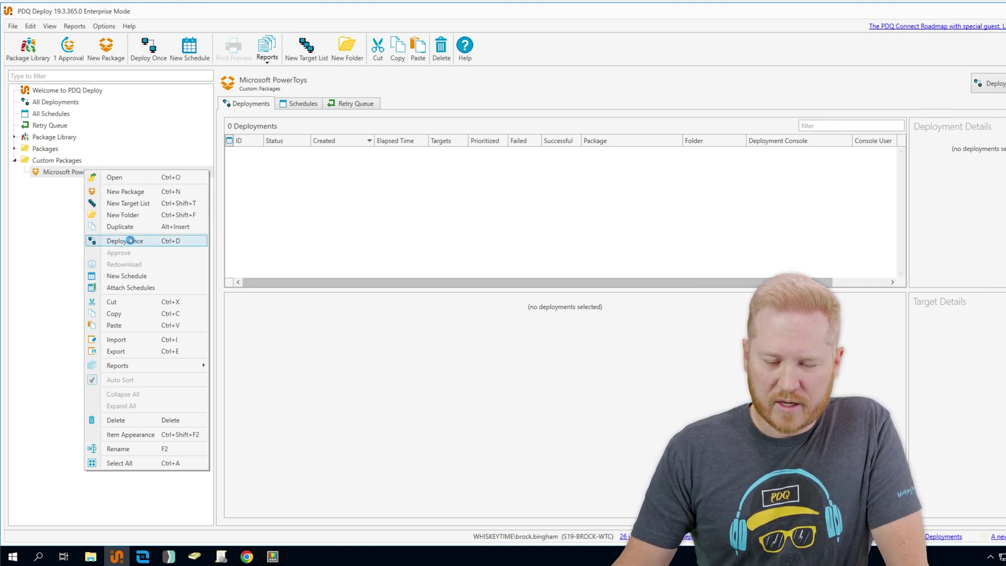
{"action": "left_click", "coordinate": [131, 242]}
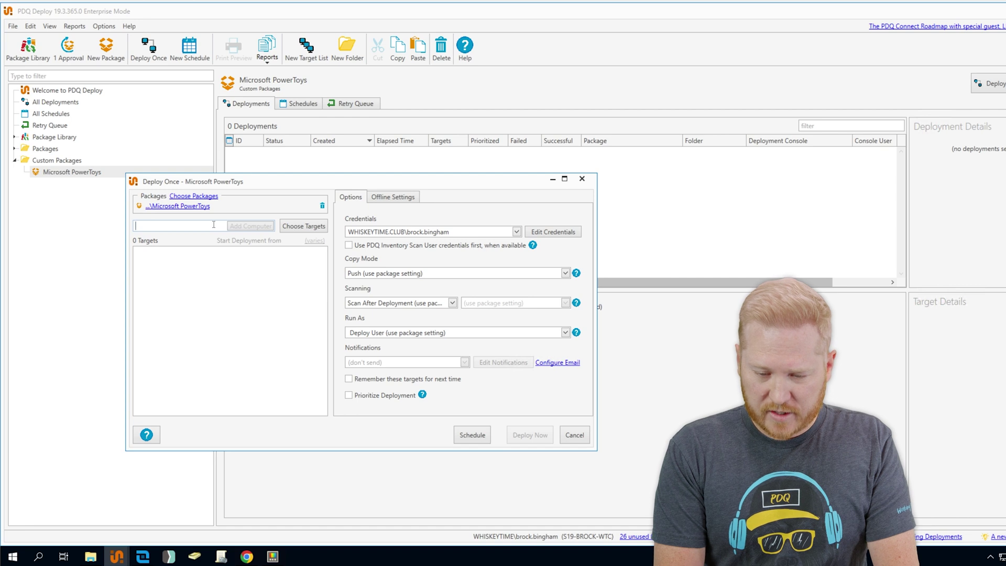
{"action": "type", "text": "aang"}
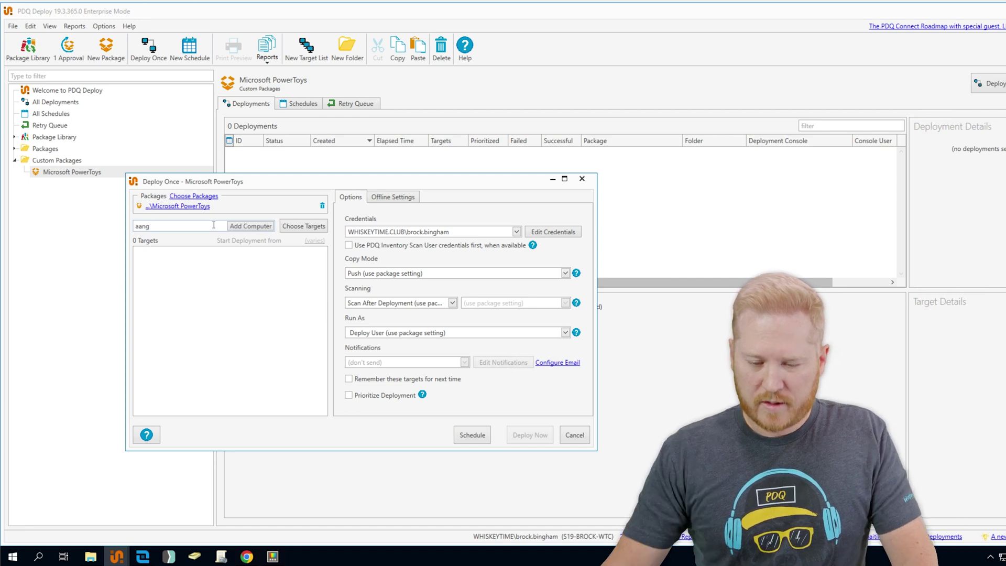
{"action": "left_click", "coordinate": [233, 227]}
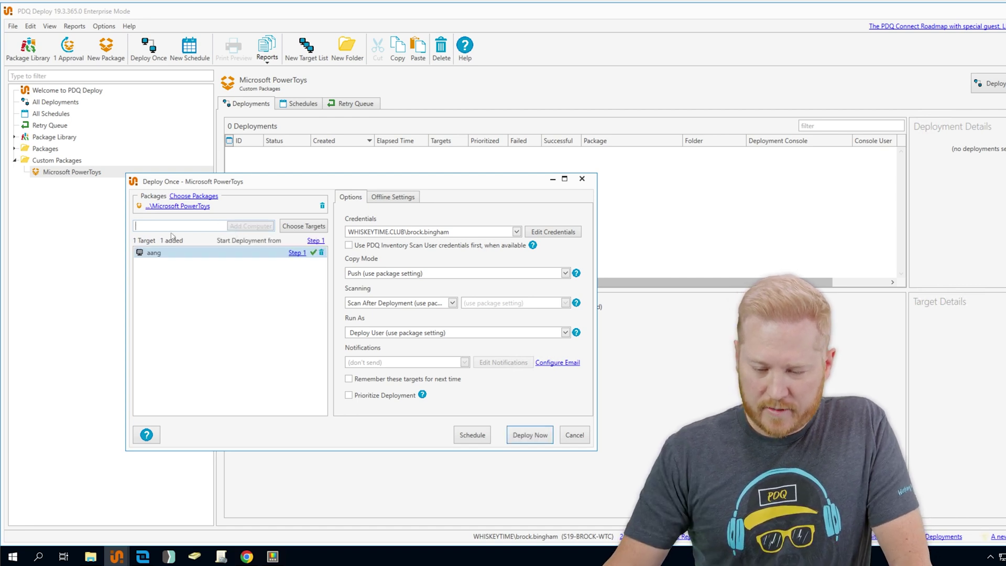
{"action": "left_click", "coordinate": [535, 437]}
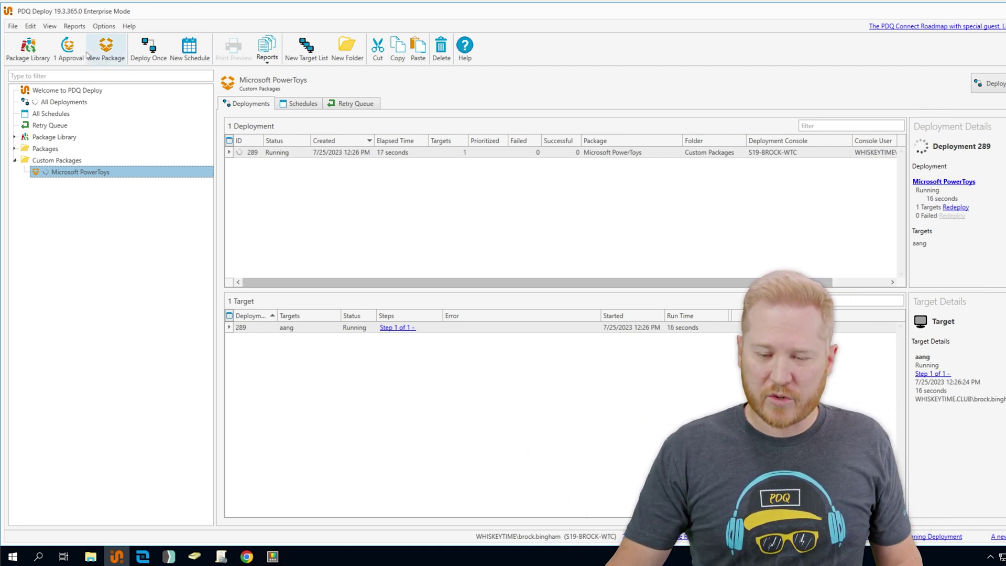
Step: Review the Scan After Deployment setting under Preferences > Deployments, then close Preferences
{"action": "left_click", "coordinate": [103, 25]}
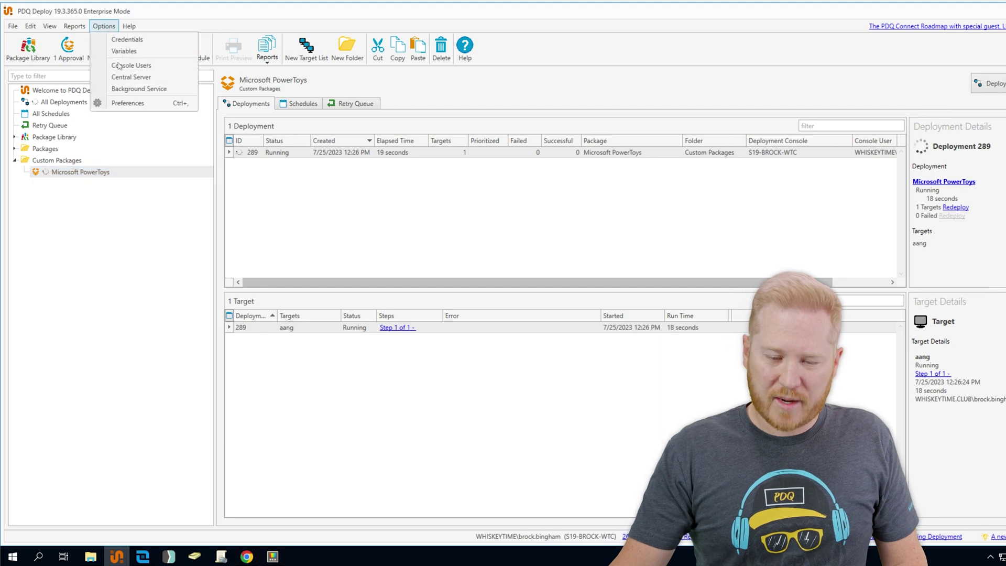
{"action": "left_click", "coordinate": [127, 103]}
{"action": "left_click", "coordinate": [95, 141]}
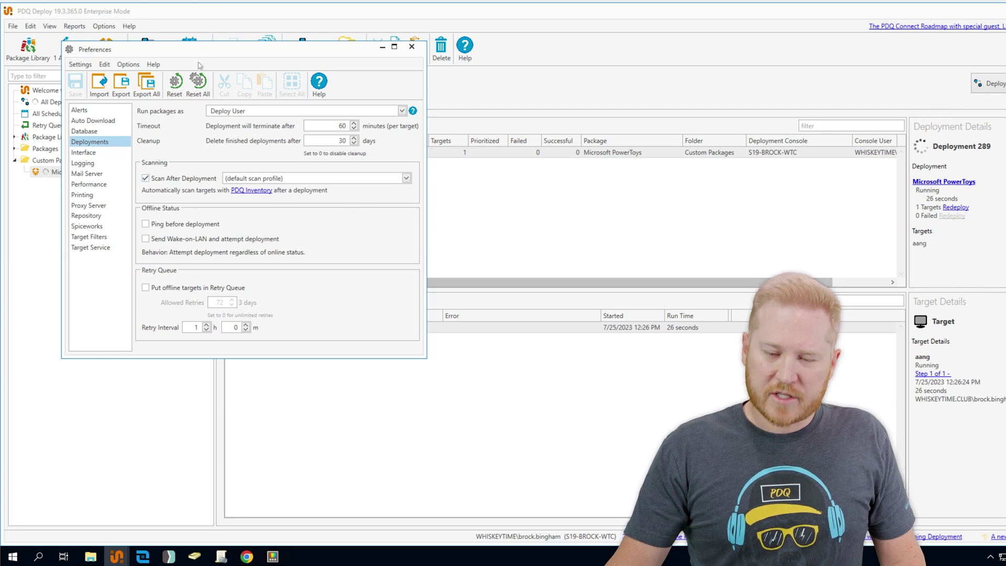
{"action": "left_click", "coordinate": [412, 47]}
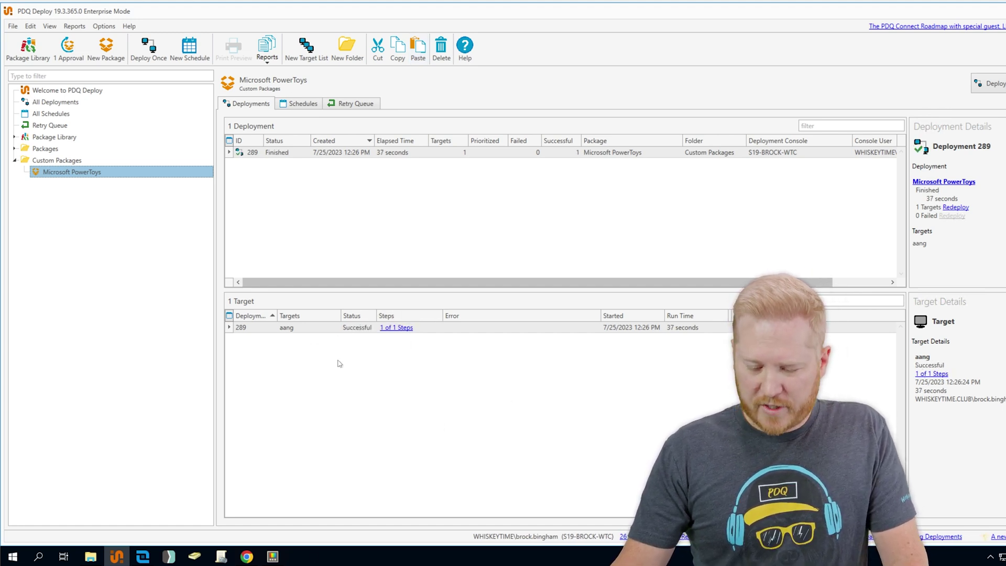
Step: In PDQ Inventory, select AANG and open its computer window after the scan completes
{"action": "left_click", "coordinate": [139, 553]}
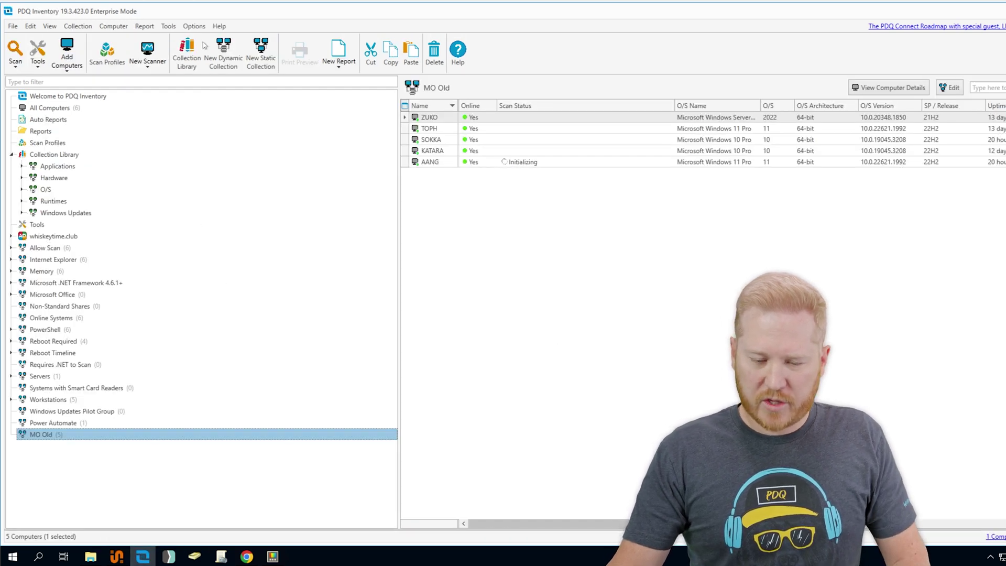
{"action": "left_click", "coordinate": [438, 163]}
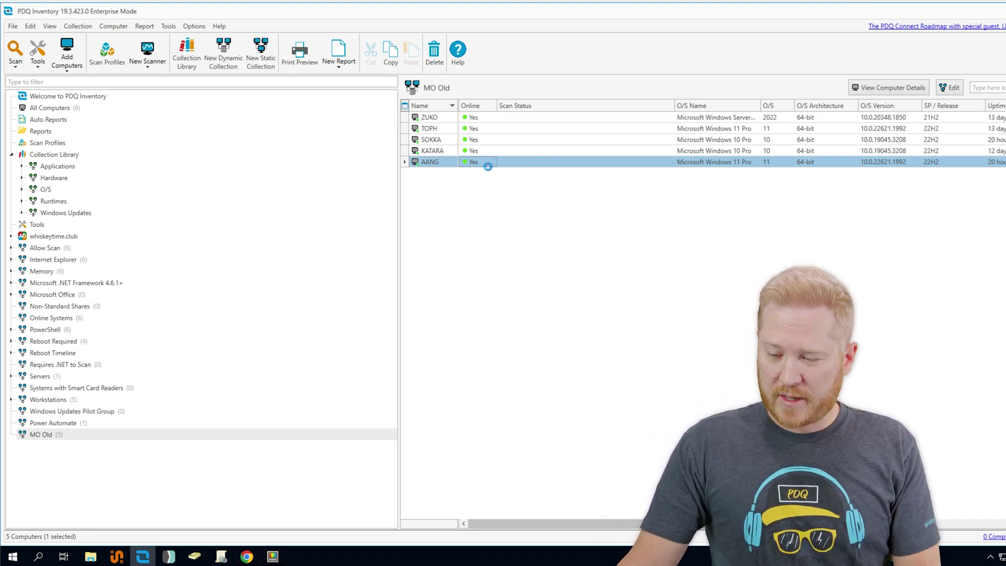
{"action": "double_click", "coordinate": [489, 163]}
Step: Find PowerToys (Preview) x64 0.71.0 in AANG's Applications and create a dynamic collection from it
{"action": "left_click", "coordinate": [78, 247]}
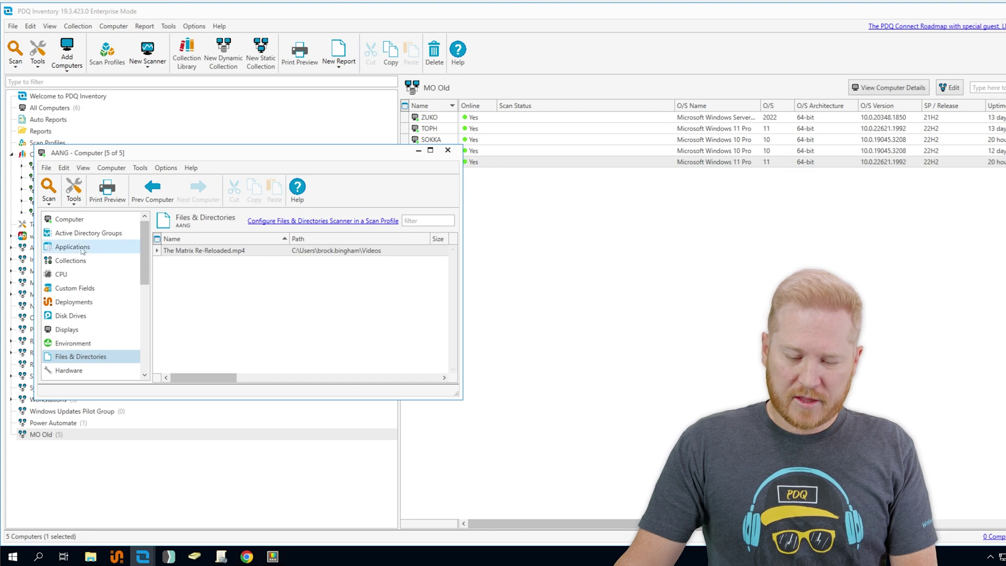
{"action": "left_click_drag", "start_coordinate": [197, 153], "coordinate": [302, 90]}
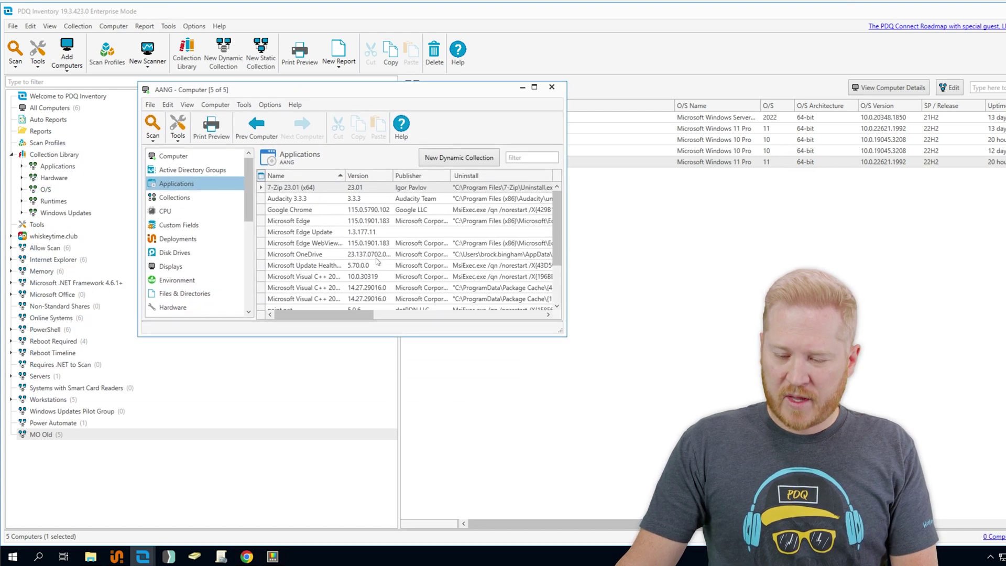
{"action": "scroll", "coordinate": [377, 228], "scroll_direction": "down", "scroll_amount": 2}
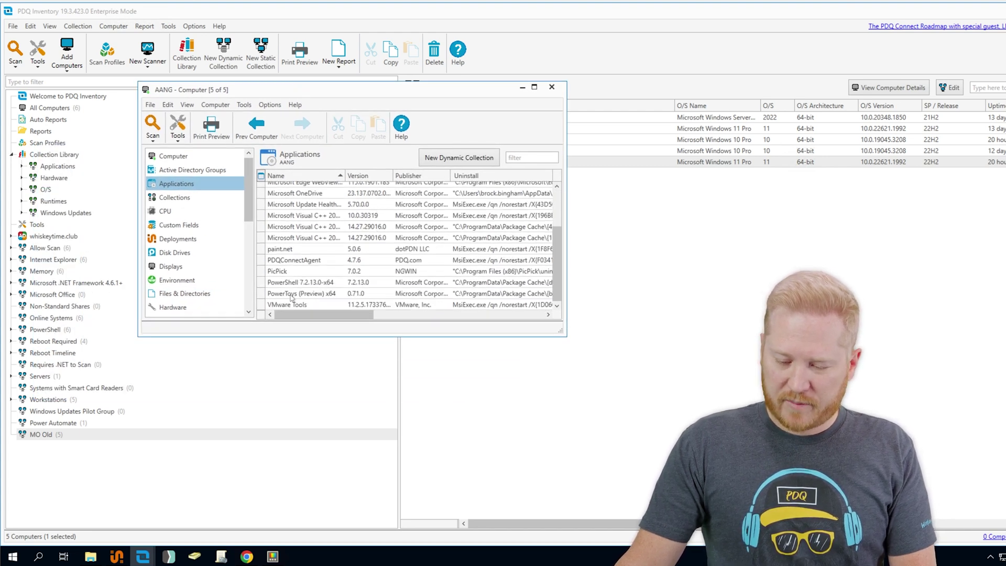
{"action": "left_click", "coordinate": [304, 294]}
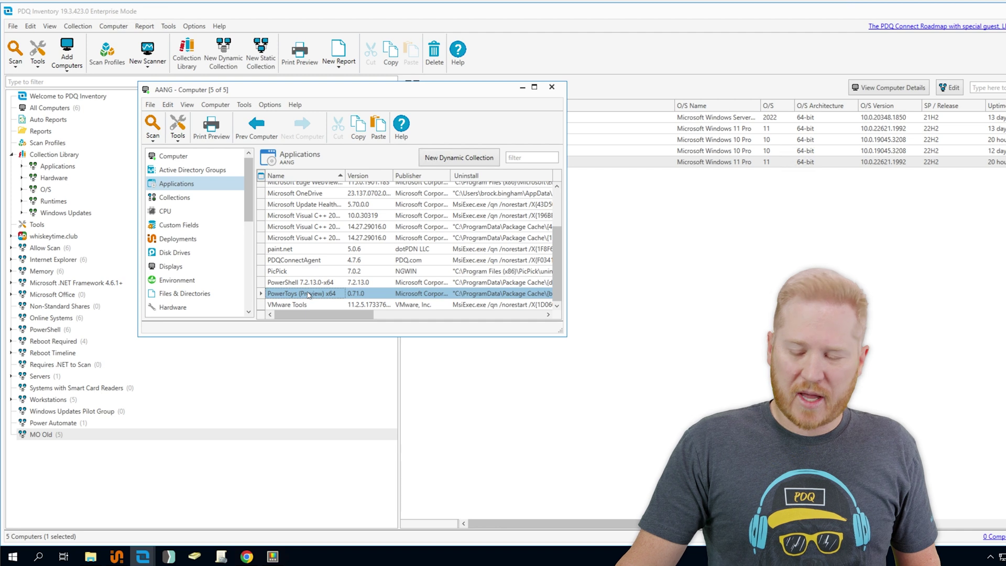
{"action": "right_click", "coordinate": [308, 294]}
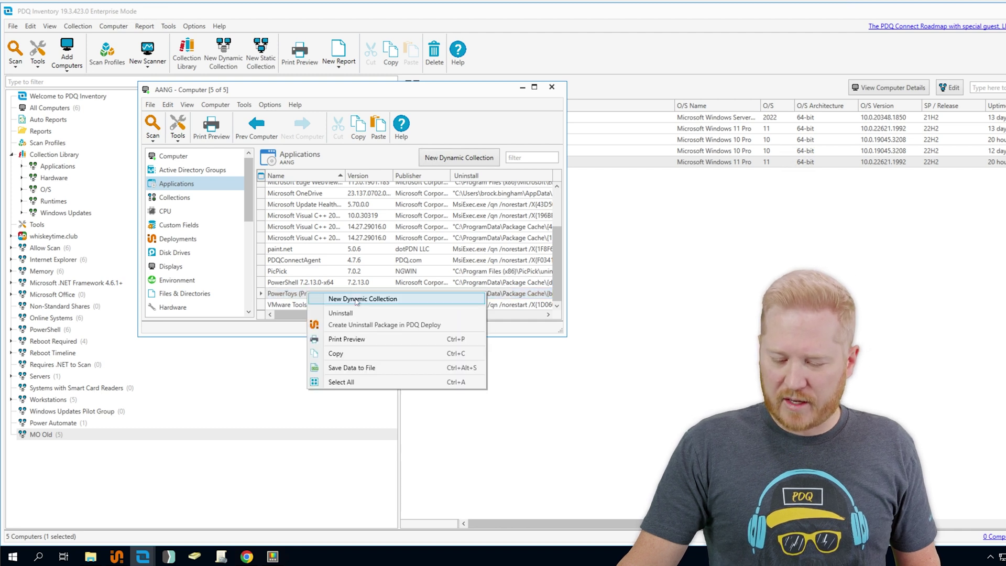
{"action": "left_click", "coordinate": [355, 298]}
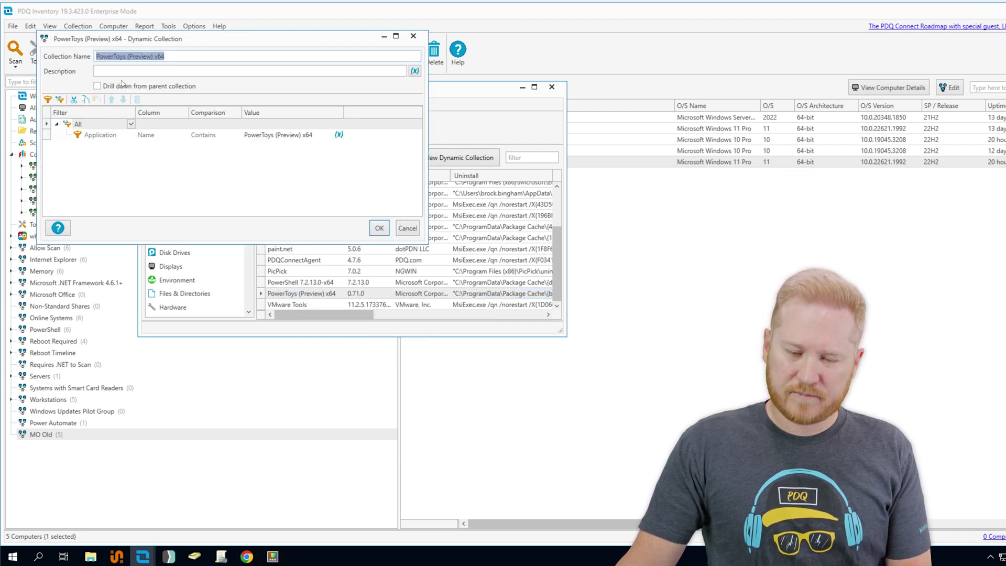
Step: Trim the new dynamic collection's name to 'PowerToys' and save it
{"action": "left_click_drag", "start_coordinate": [126, 56], "coordinate": [202, 70]}
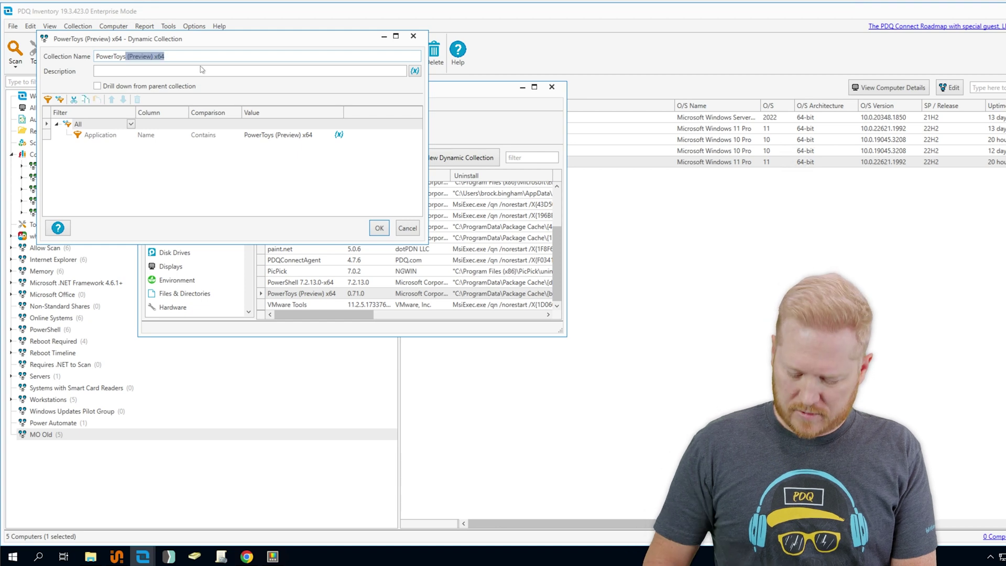
{"action": "key", "text": "BackSpace"}
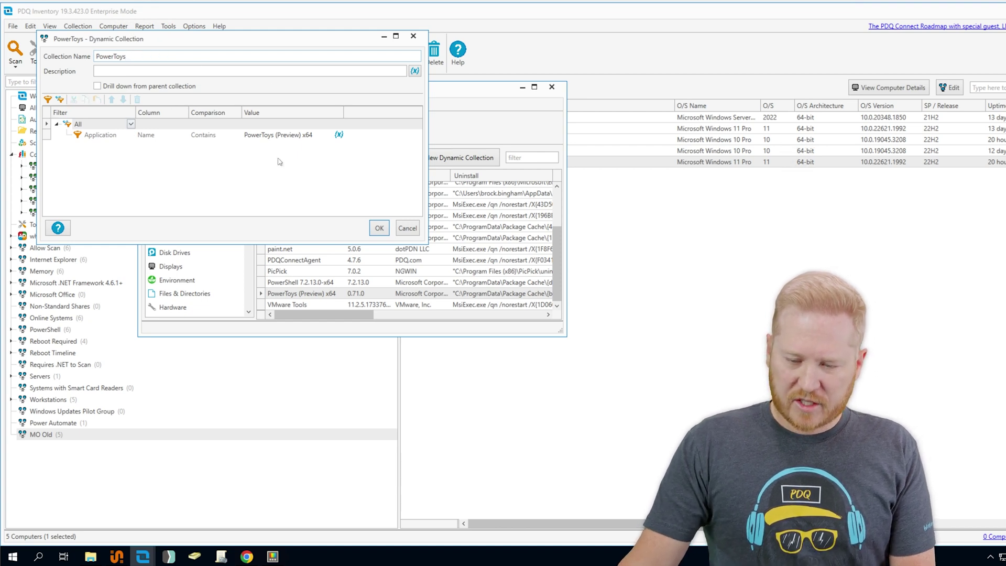
{"action": "left_click", "coordinate": [379, 229]}
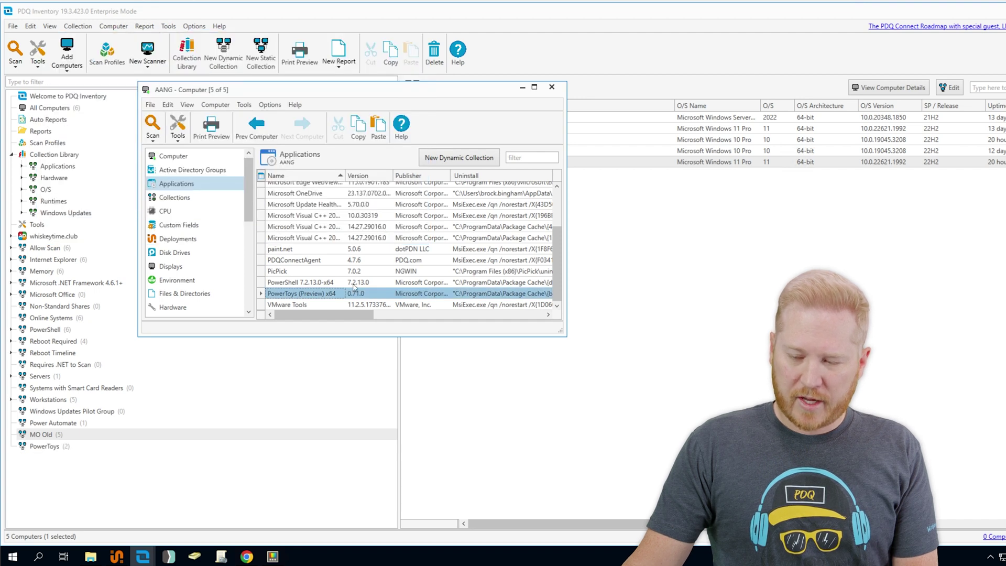
Step: Close AANG's details window and open the PowerToys collection listing TOPH and AANG
{"action": "left_click", "coordinate": [552, 88]}
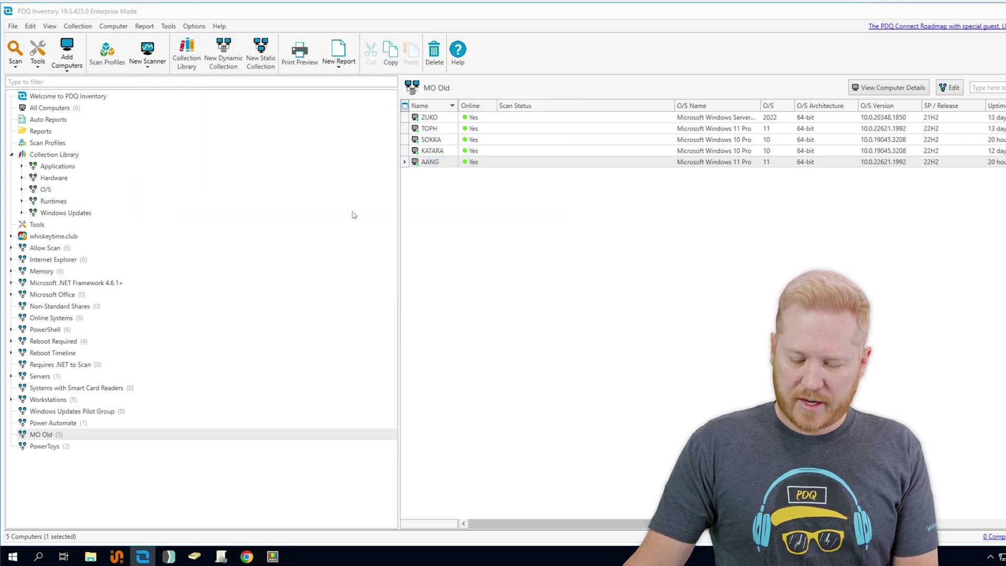
{"action": "left_click", "coordinate": [50, 448]}
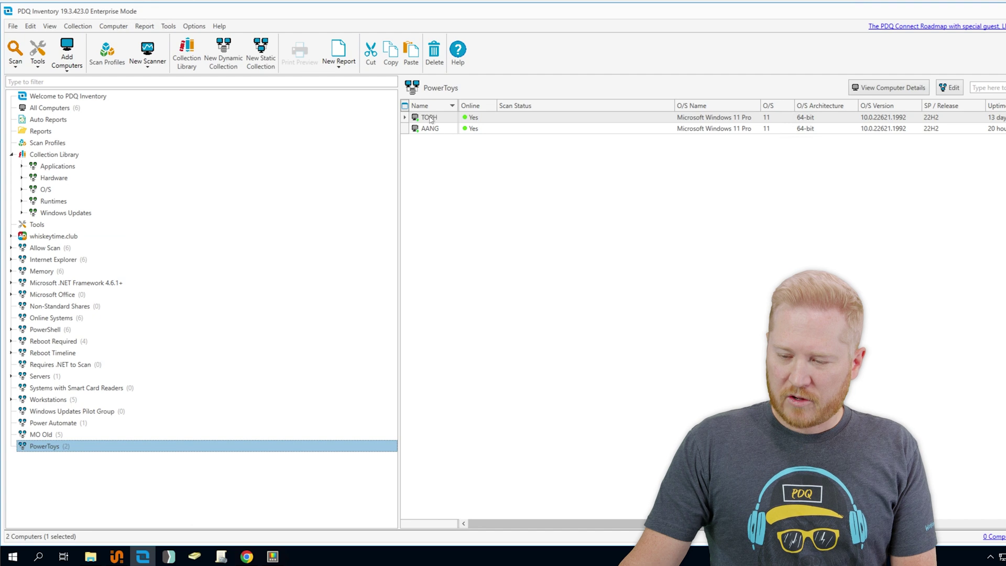